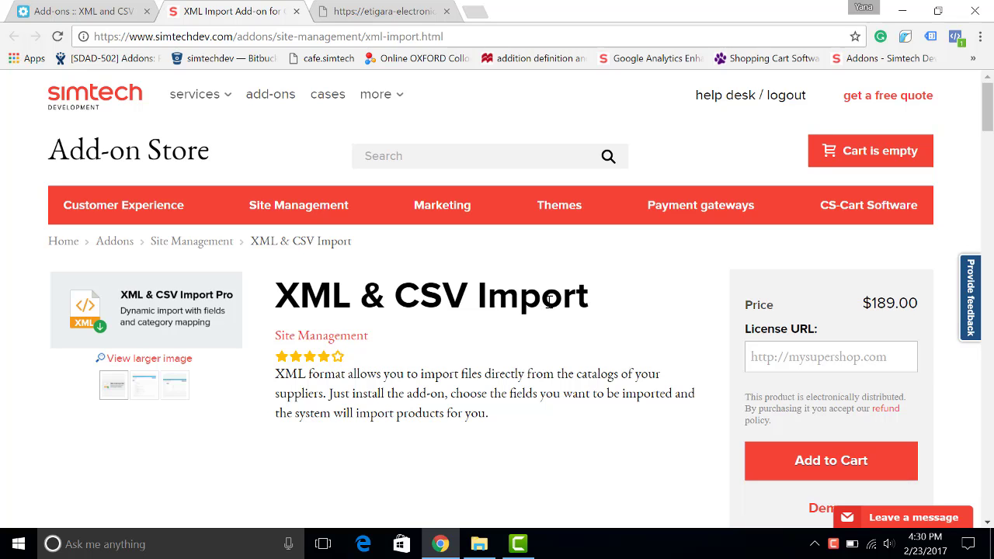
Step: Switch to the store admin and review the Brand1 import profile's general settings, including file type, delimiters, directories and price margin
{"action": "key", "text": "ctrl+shift+Tab"}
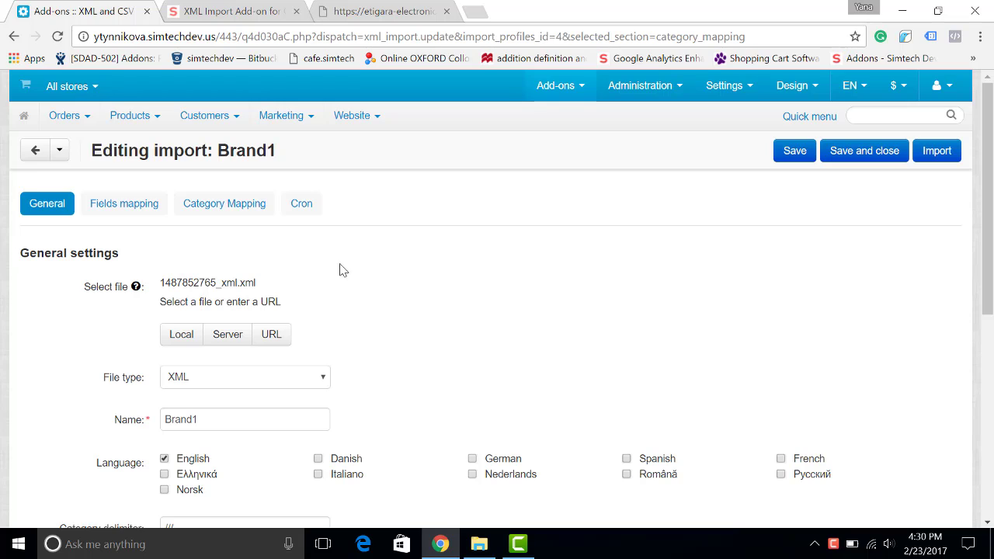
{"action": "scroll", "coordinate": [307, 234], "scroll_direction": "down", "scroll_amount": 2}
{"action": "left_click", "coordinate": [308, 232]}
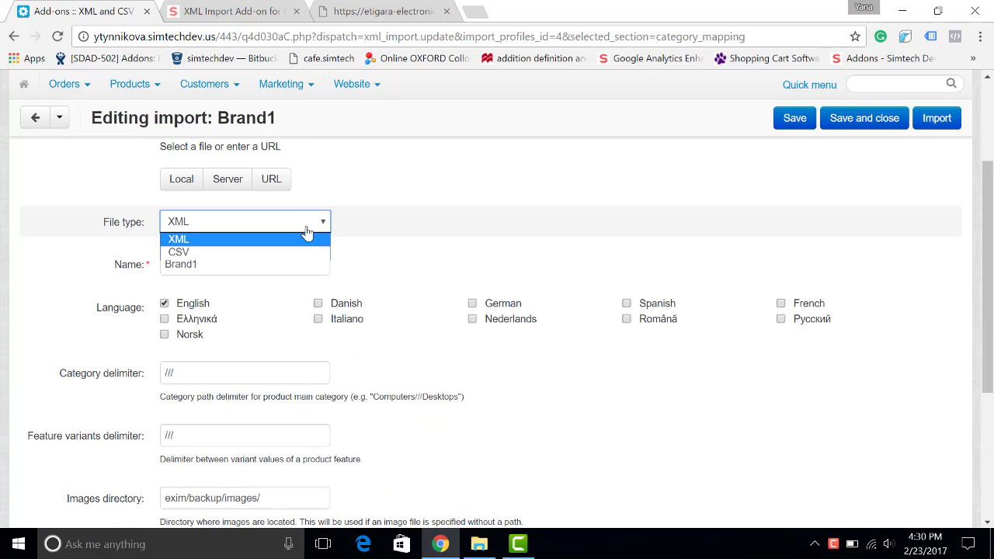
{"action": "left_click", "coordinate": [308, 238]}
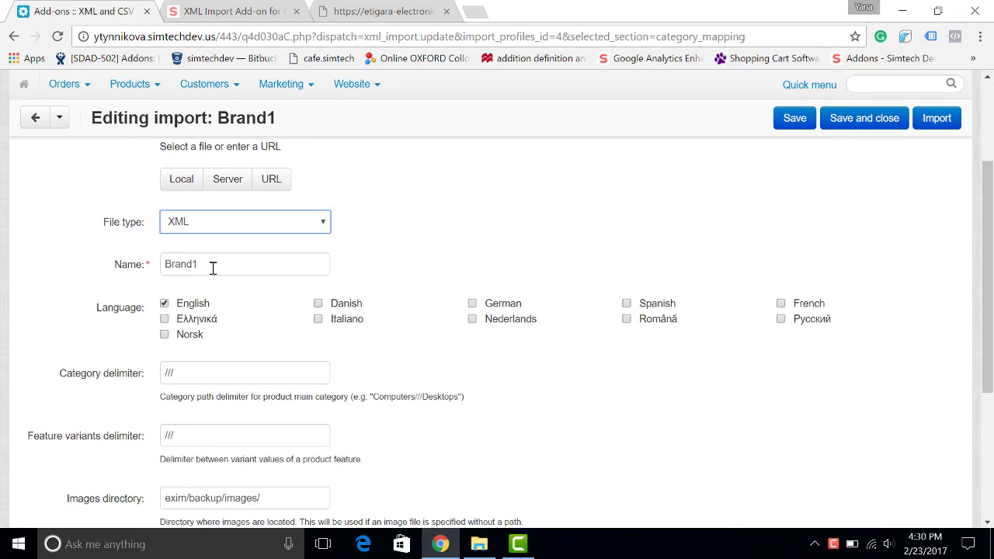
{"action": "scroll", "coordinate": [172, 284], "scroll_direction": "down", "scroll_amount": 1}
{"action": "scroll", "coordinate": [172, 284], "scroll_direction": "down", "scroll_amount": 2}
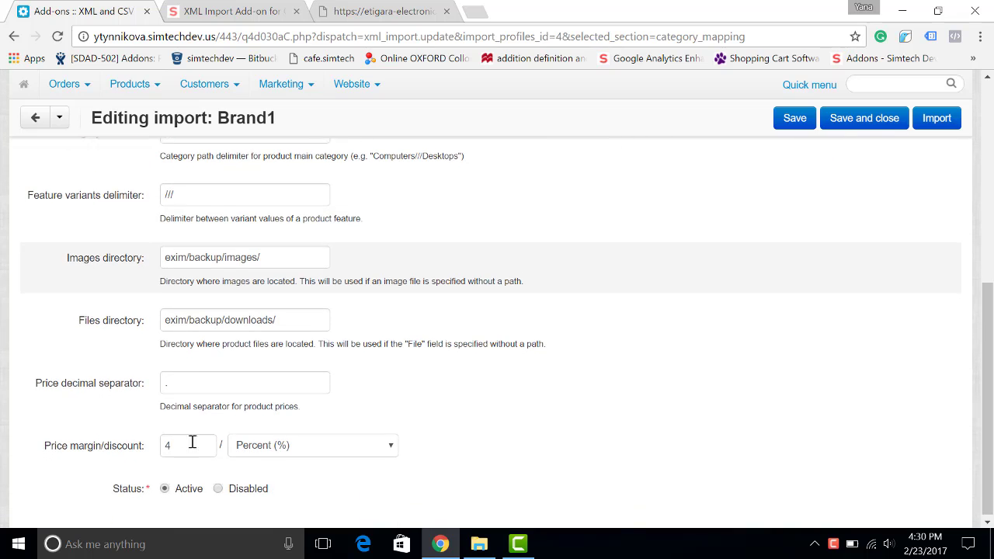
{"action": "double_click", "coordinate": [177, 446]}
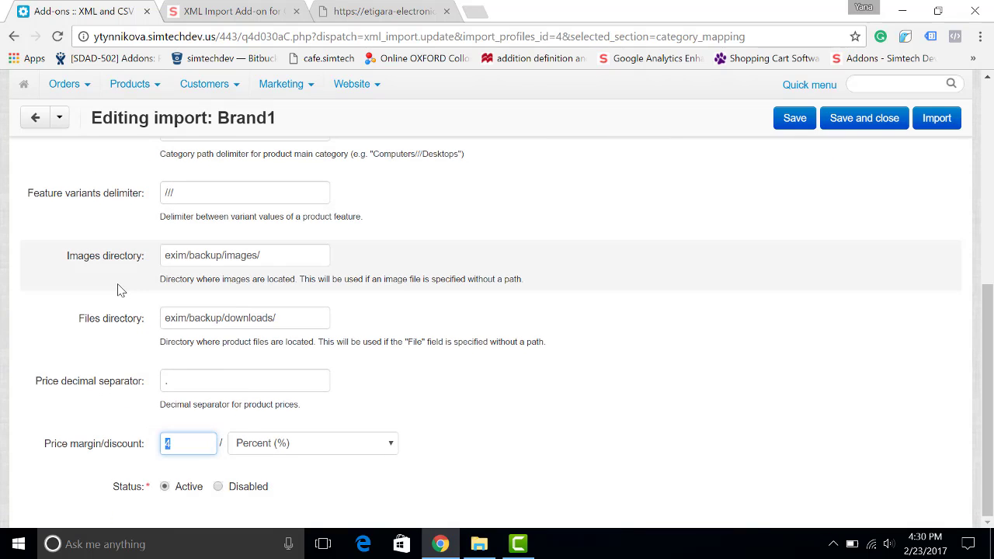
{"action": "scroll", "coordinate": [100, 286], "scroll_direction": "up", "scroll_amount": 5}
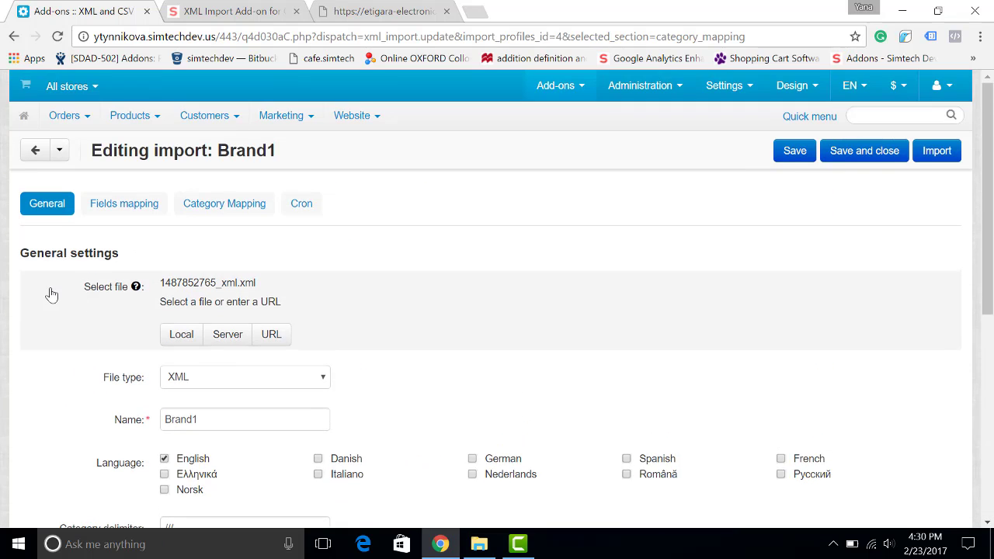
Step: Review the Brand1 profile's field mapping, category mapping and cron command
{"action": "left_click", "coordinate": [135, 215]}
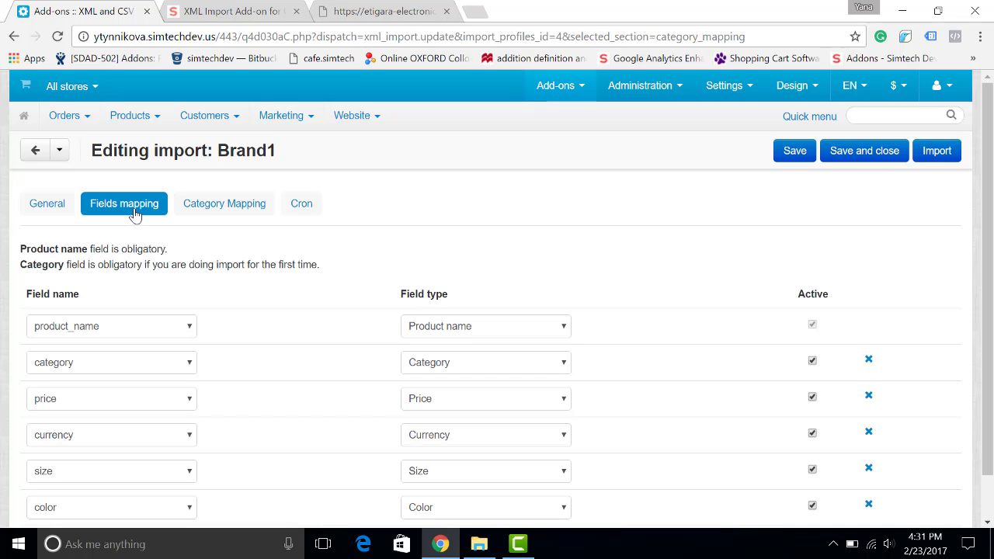
{"action": "left_click", "coordinate": [235, 202]}
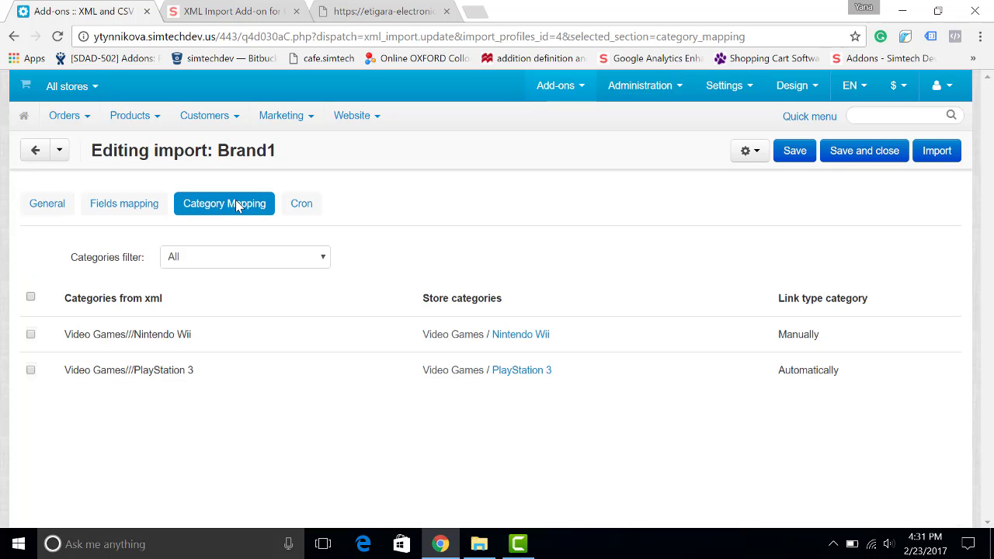
{"action": "left_click", "coordinate": [301, 206]}
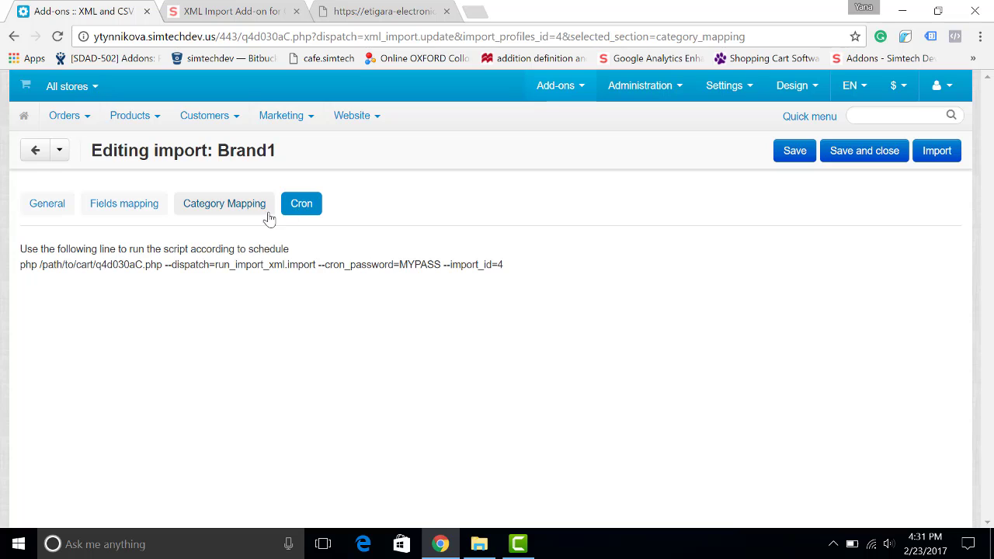
Step: Go to the XML and CSV import profile list and start a new import profile
{"action": "mouse_move", "coordinate": [144, 115]}
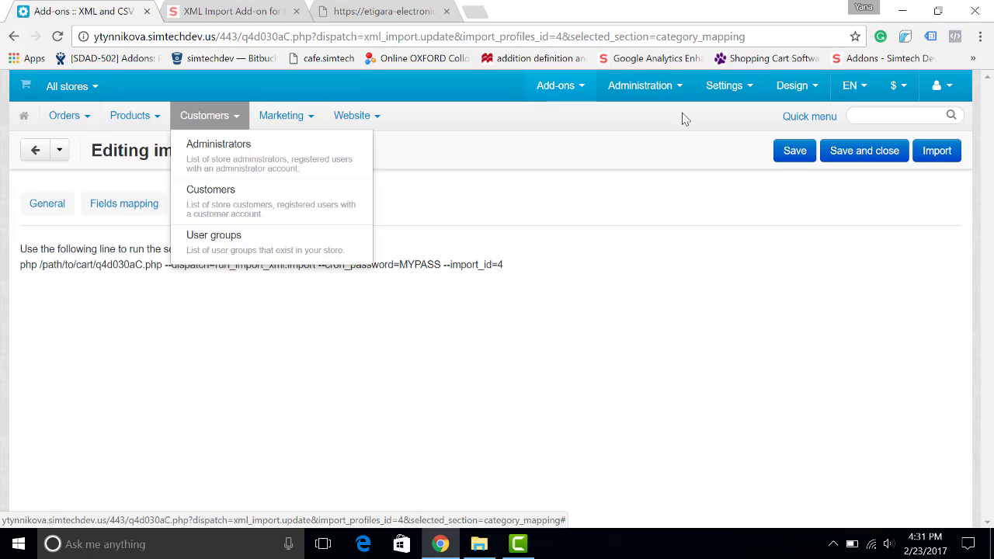
{"action": "mouse_move", "coordinate": [560, 90]}
{"action": "left_click", "coordinate": [572, 192]}
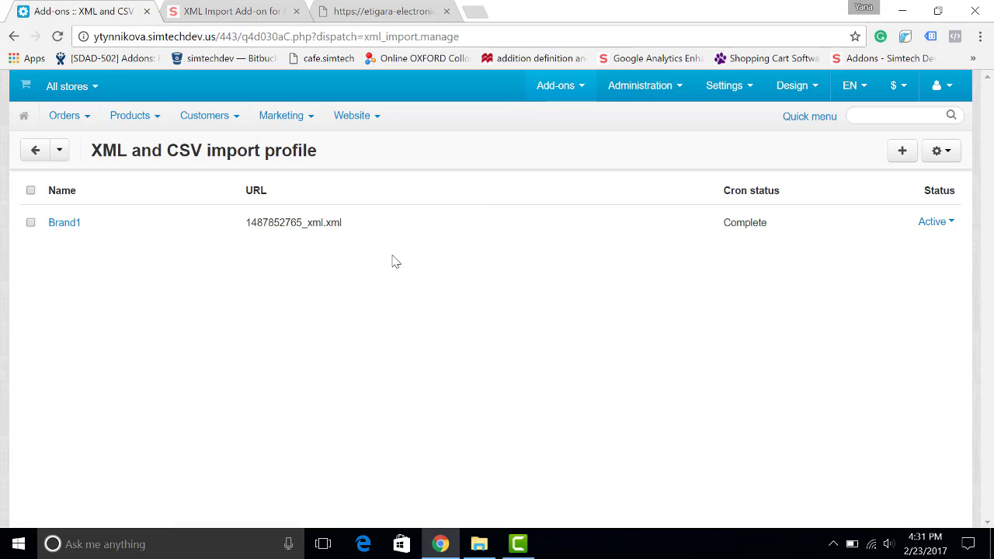
{"action": "left_click", "coordinate": [901, 150]}
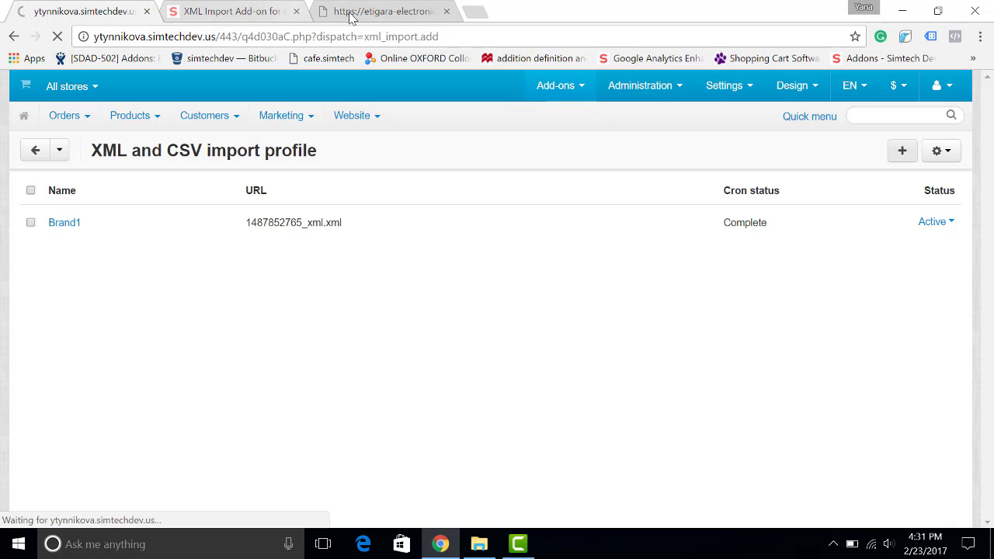
{"action": "left_click", "coordinate": [410, 9]}
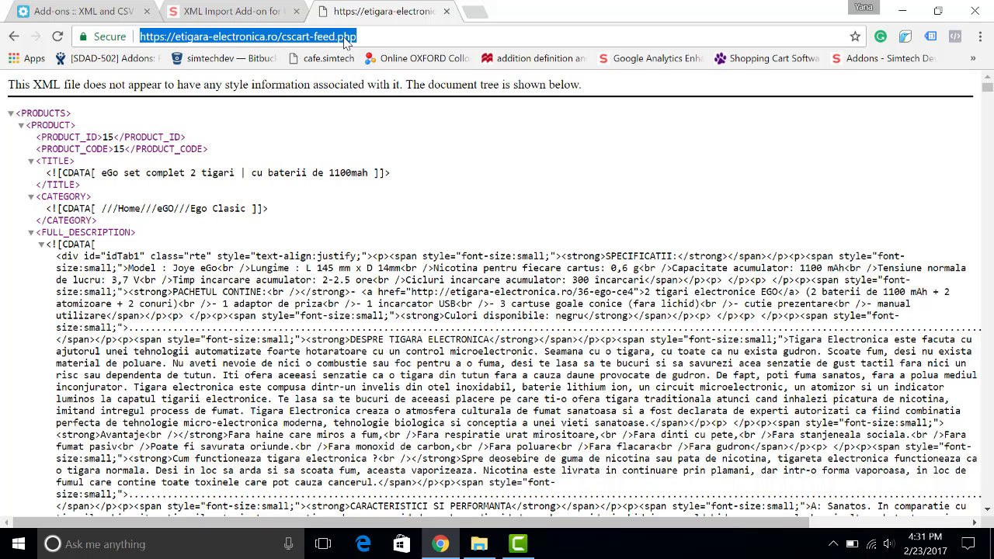
{"action": "right_click", "coordinate": [334, 40]}
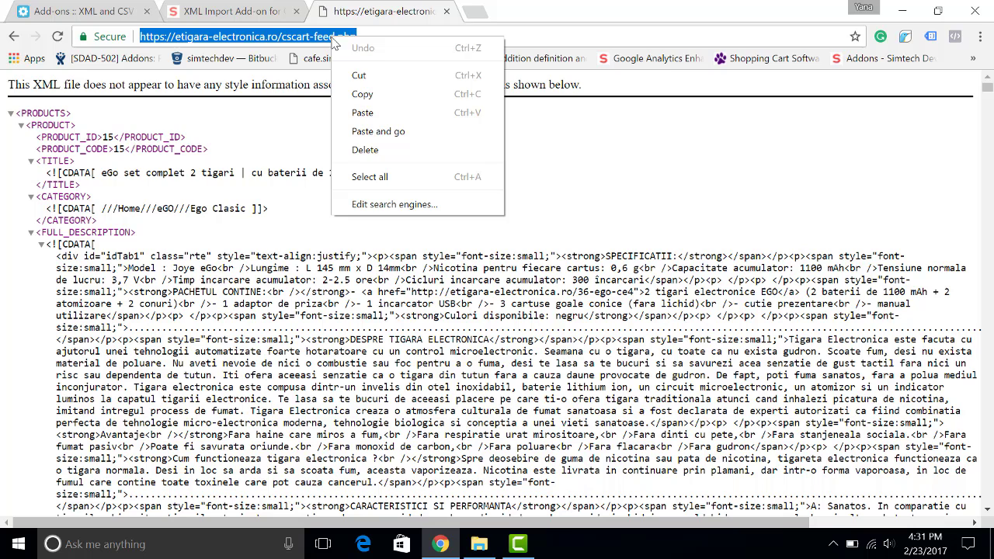
{"action": "left_click", "coordinate": [381, 100]}
{"action": "left_click", "coordinate": [77, 11]}
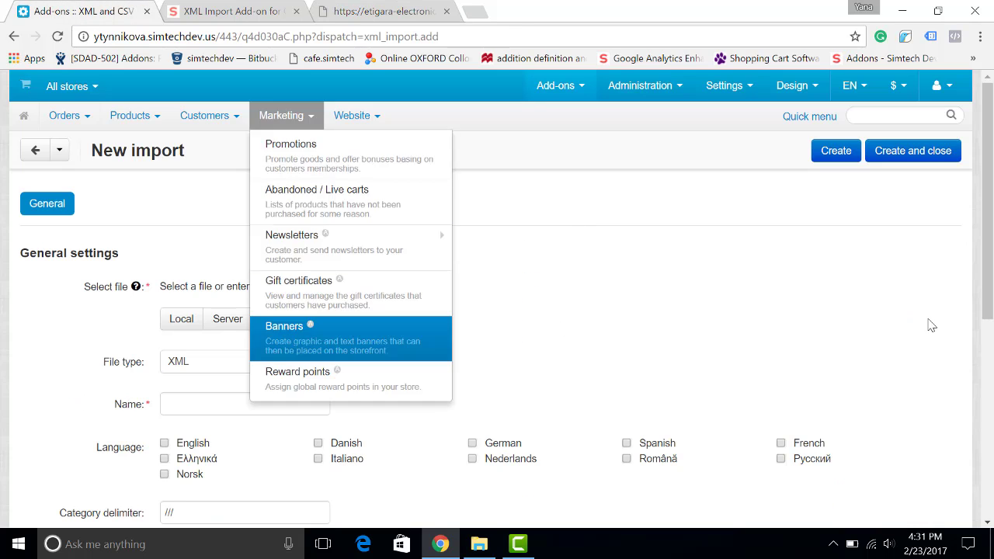
{"action": "scroll", "coordinate": [606, 268], "scroll_direction": "down", "scroll_amount": 1}
{"action": "left_click", "coordinate": [272, 241]}
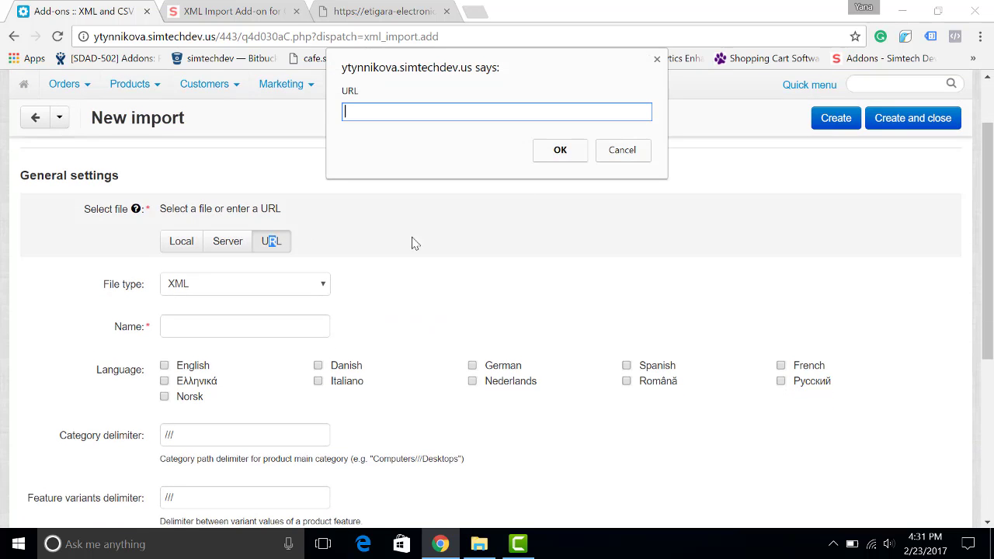
{"action": "key", "text": "ctrl+v"}
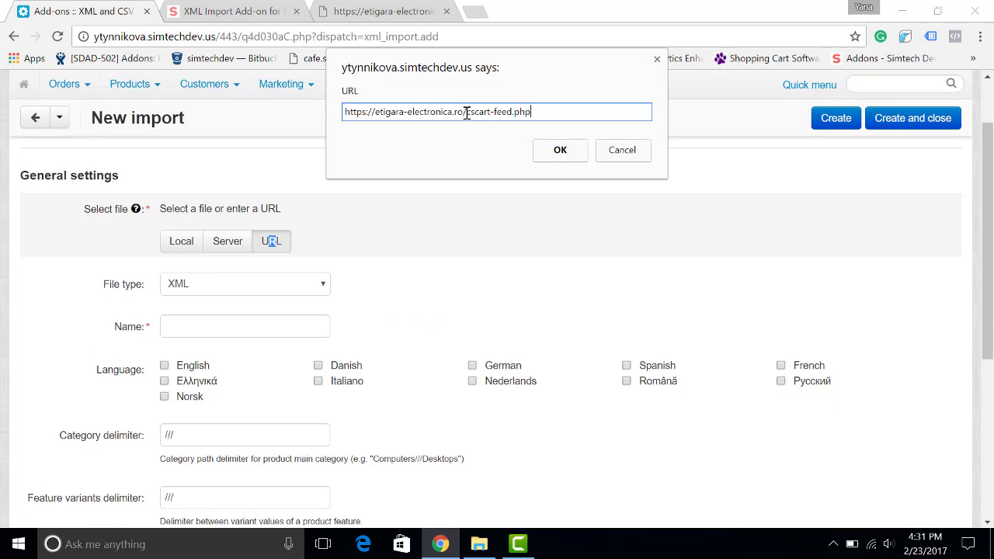
{"action": "left_click", "coordinate": [581, 153]}
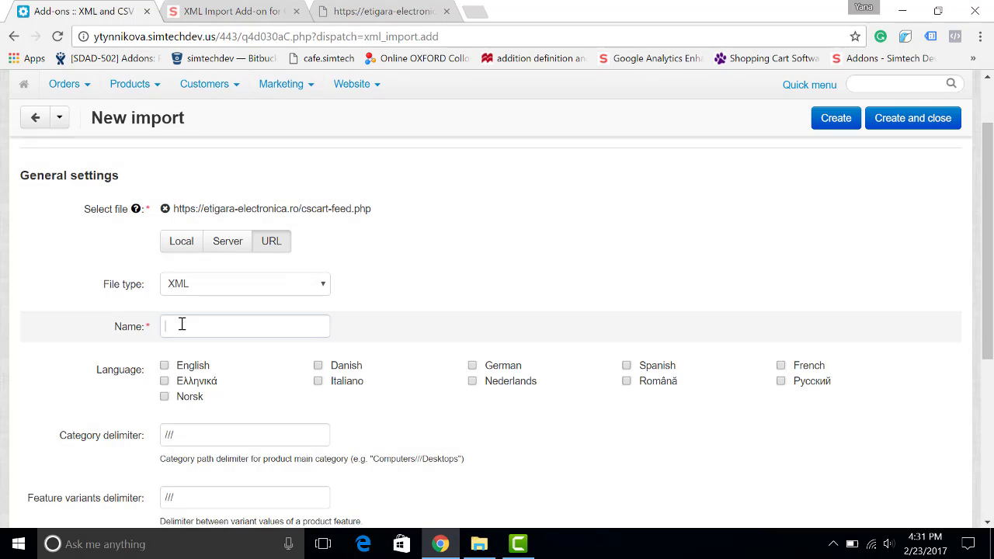
Step: Name the new import Supplier 2 and select English as its language
{"action": "left_click", "coordinate": [184, 325]}
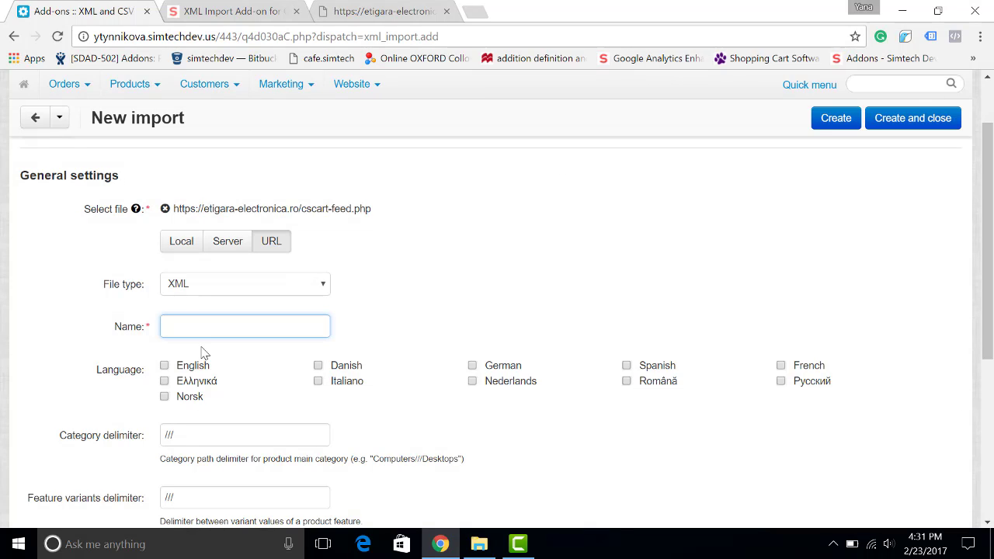
{"action": "type", "text": "Suppli"}
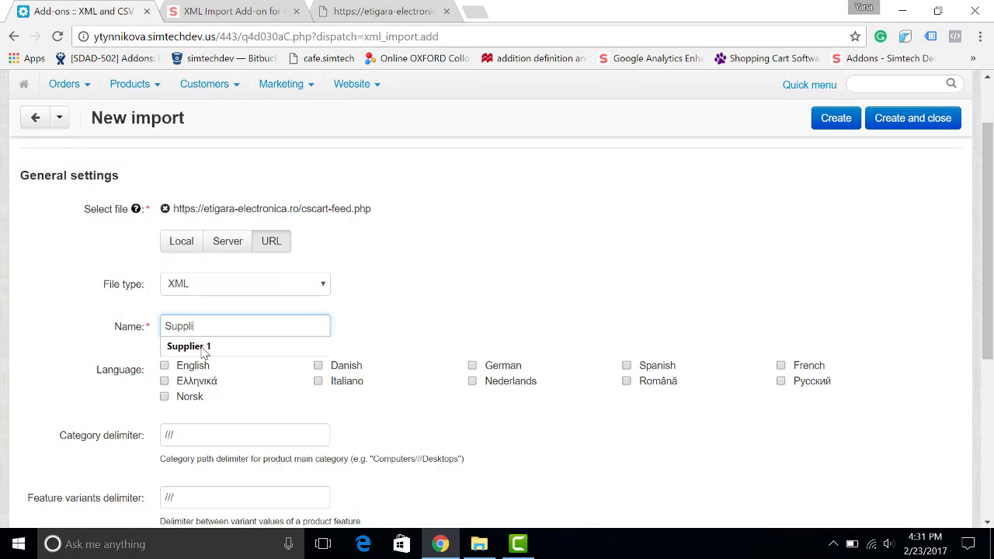
{"action": "type", "text": "er 2"}
{"action": "left_click", "coordinate": [194, 363]}
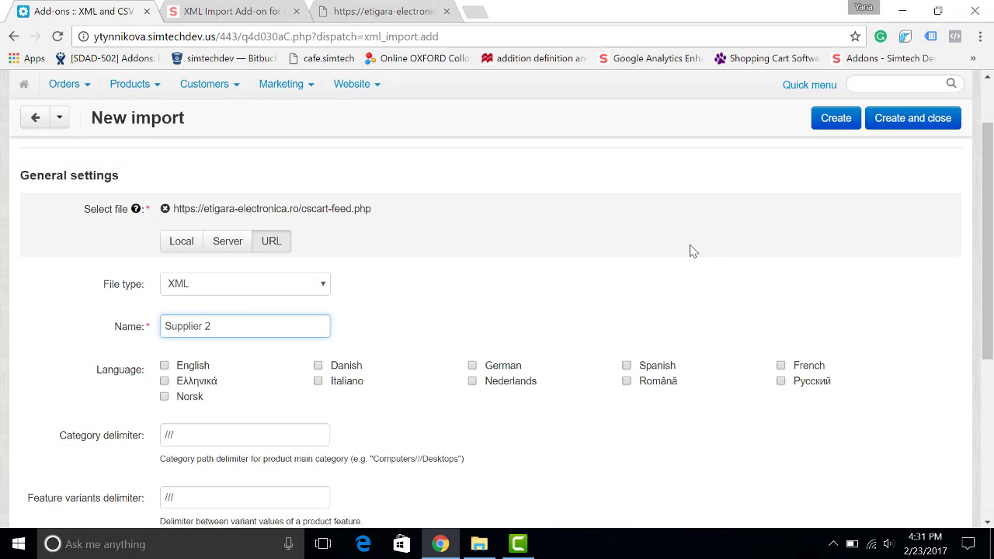
Step: Compare the new import's category delimiter with the category path of the first product in the XML feed
{"action": "scroll", "coordinate": [458, 316], "scroll_direction": "down", "scroll_amount": 2}
{"action": "scroll", "coordinate": [458, 316], "scroll_direction": "down", "scroll_amount": 1}
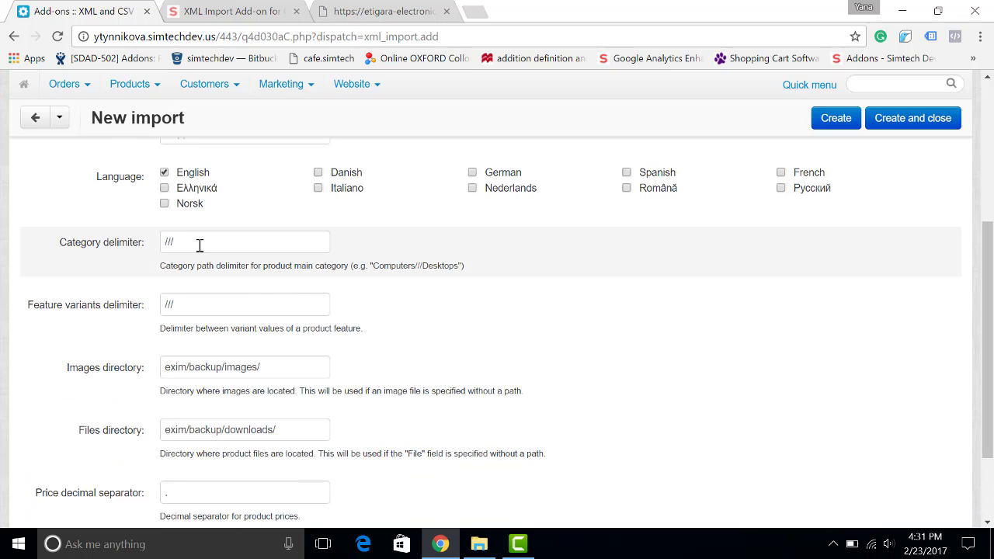
{"action": "left_click", "coordinate": [376, 11]}
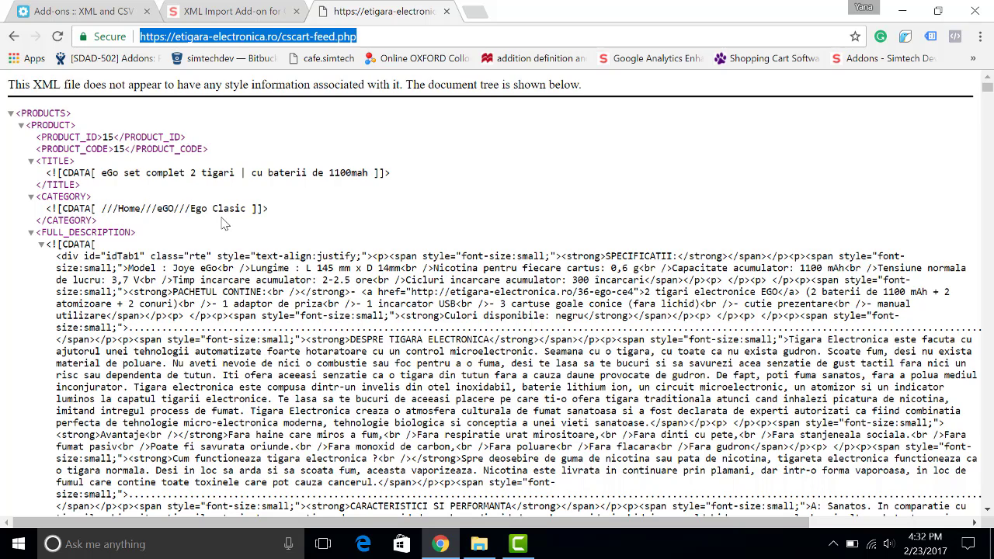
{"action": "left_click_drag", "start_coordinate": [256, 209], "coordinate": [141, 208]}
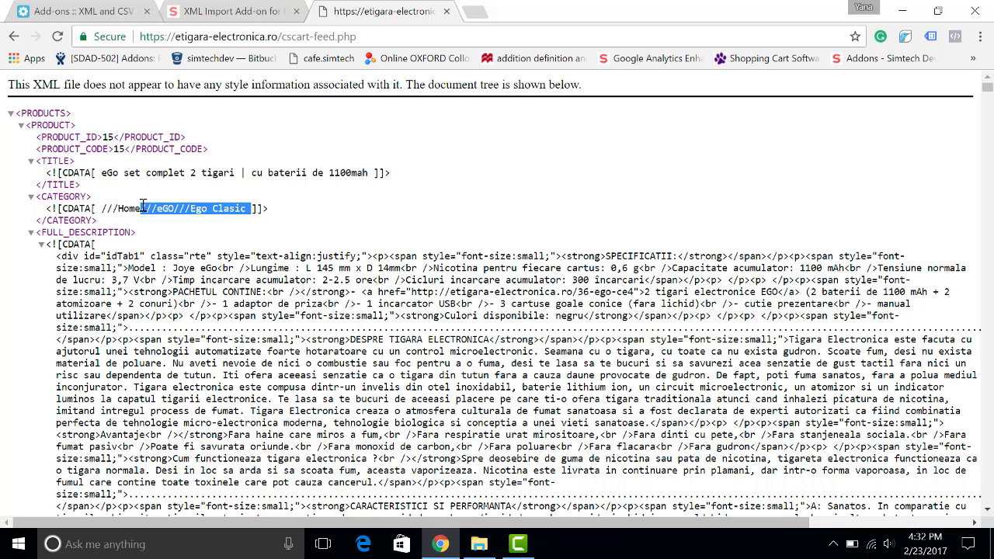
{"action": "left_click", "coordinate": [78, 11]}
Step: Set the new import's price margin/discount to 5
{"action": "scroll", "coordinate": [528, 299], "scroll_direction": "down", "scroll_amount": 1}
{"action": "scroll", "coordinate": [528, 299], "scroll_direction": "down", "scroll_amount": 1}
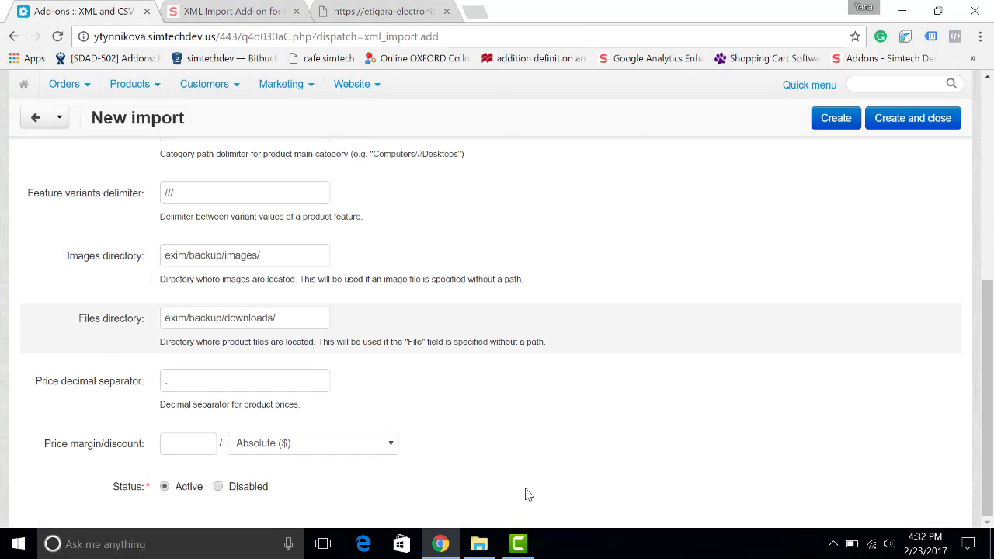
{"action": "left_click", "coordinate": [184, 447]}
{"action": "type", "text": "5"}
{"action": "left_click", "coordinate": [196, 466]}
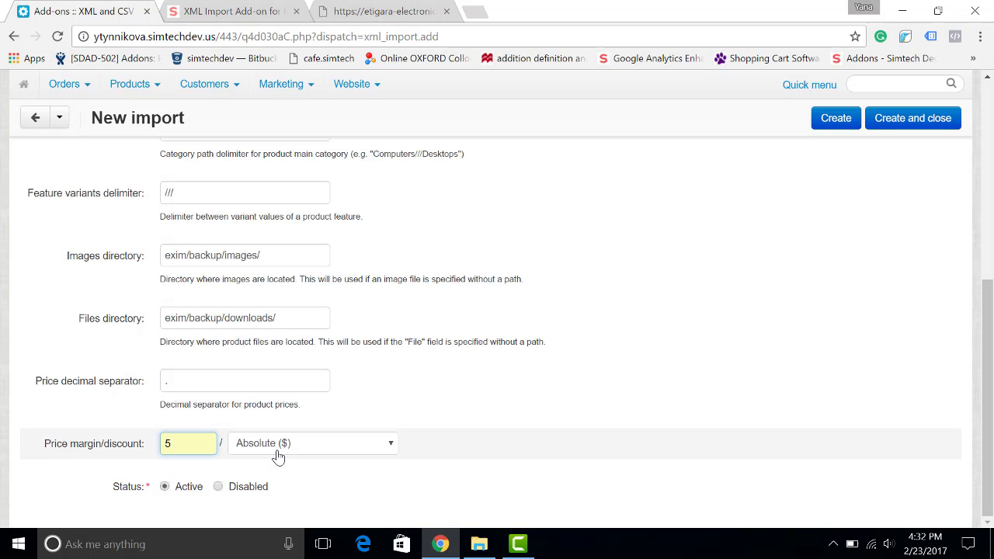
Step: Create the Supplier 2 import profile and dismiss the notifications
{"action": "scroll", "coordinate": [676, 324], "scroll_direction": "up", "scroll_amount": 4}
{"action": "scroll", "coordinate": [832, 144], "scroll_direction": "up", "scroll_amount": 2}
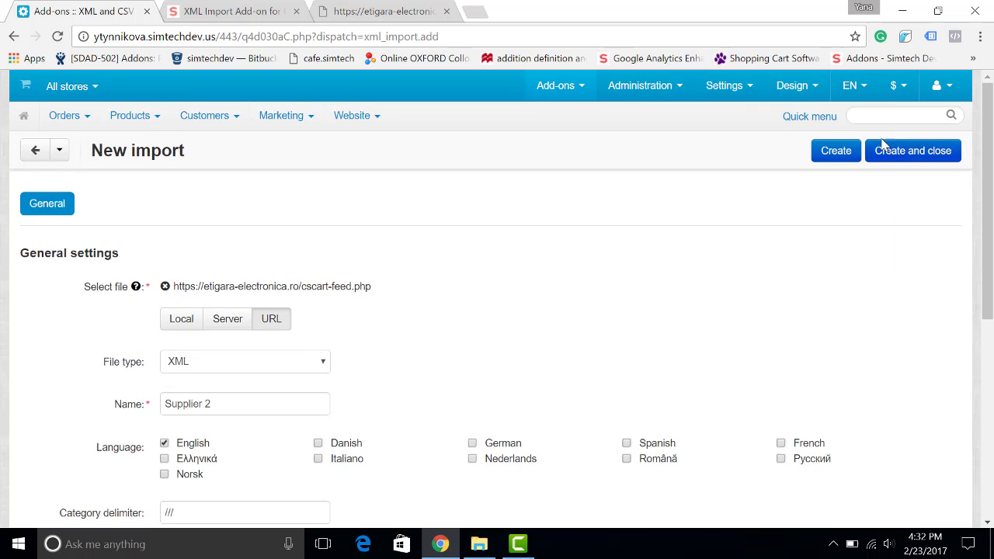
{"action": "left_click", "coordinate": [836, 151]}
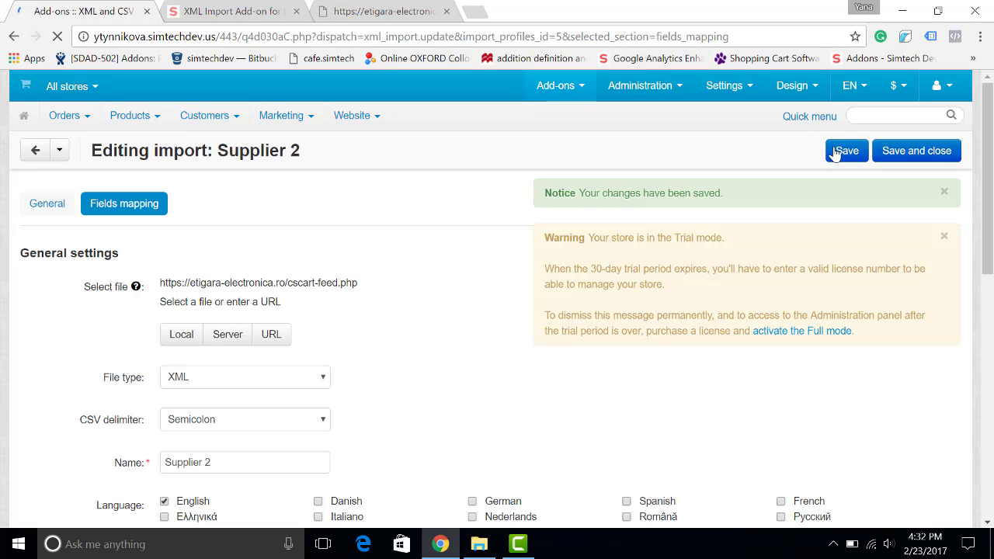
{"action": "left_click", "coordinate": [944, 236]}
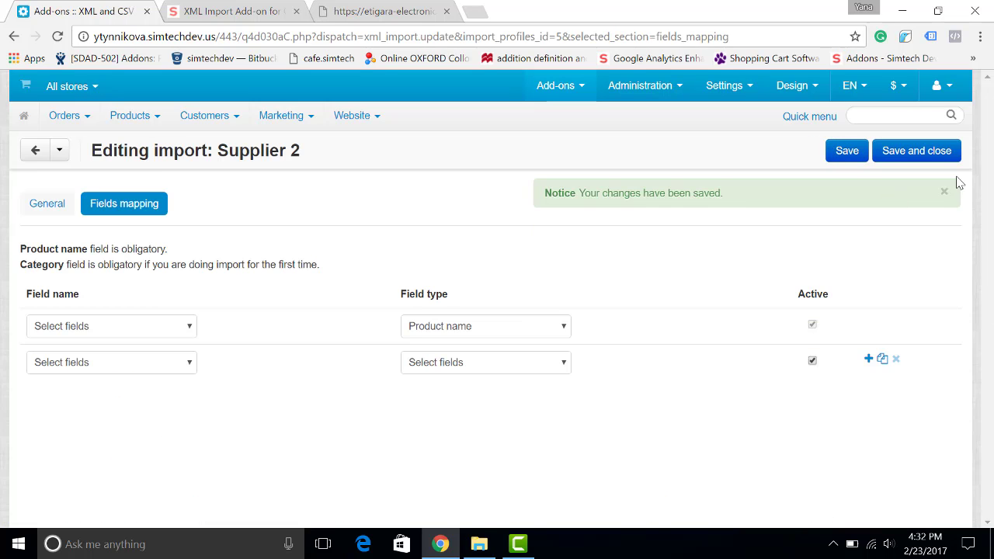
{"action": "left_click", "coordinate": [944, 192]}
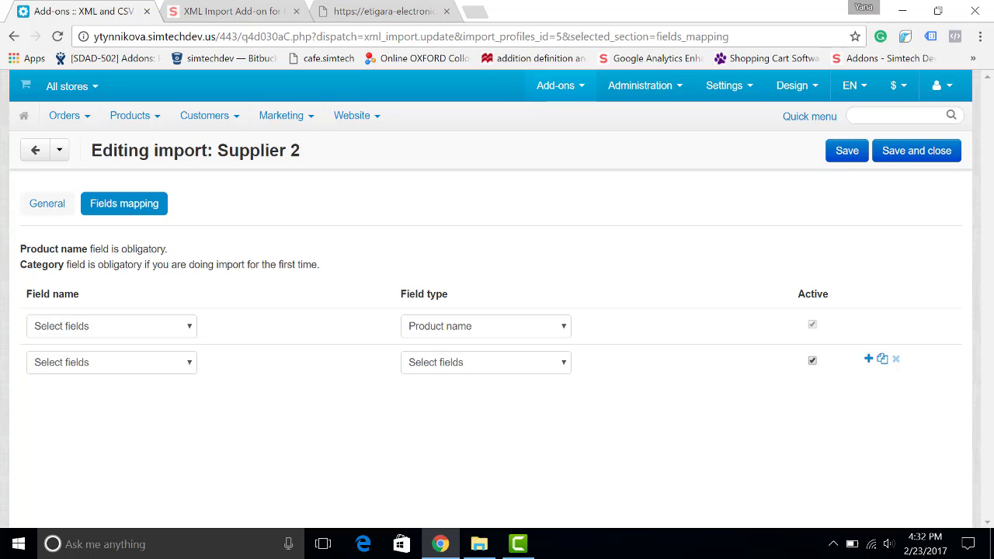
Step: Map the TITLE field to Product name and the CATEGORY field to Category in the Supplier 2 import
{"action": "left_click", "coordinate": [111, 326]}
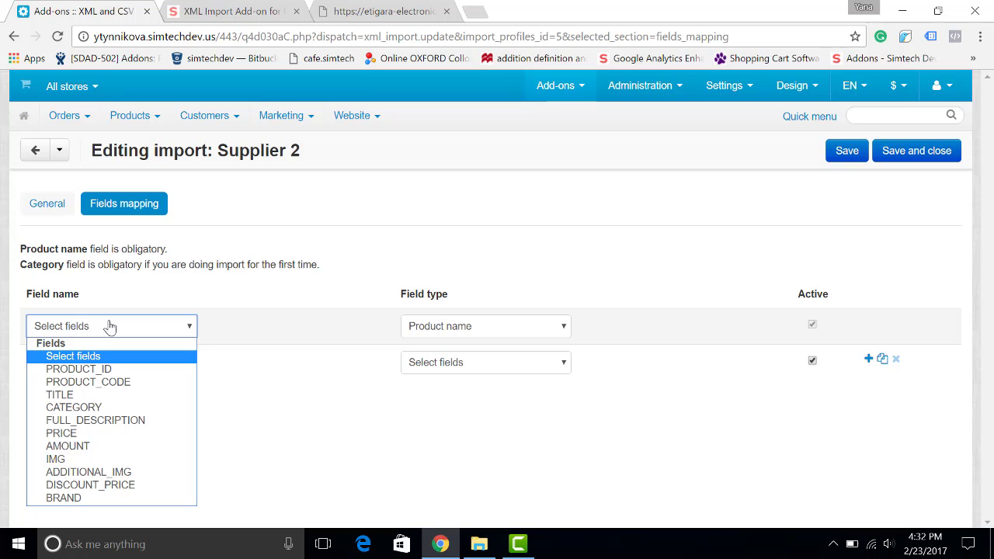
{"action": "left_click", "coordinate": [128, 398]}
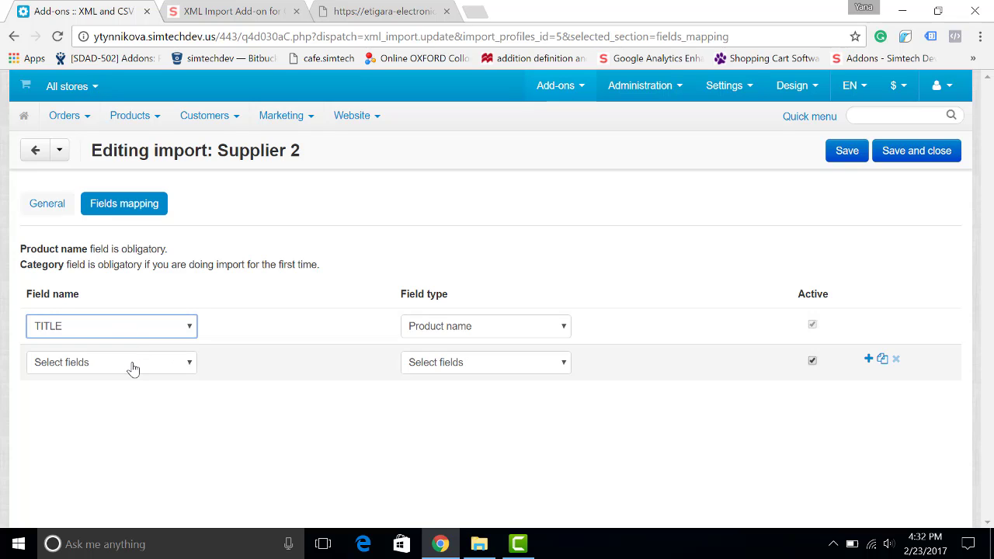
{"action": "left_click", "coordinate": [133, 365]}
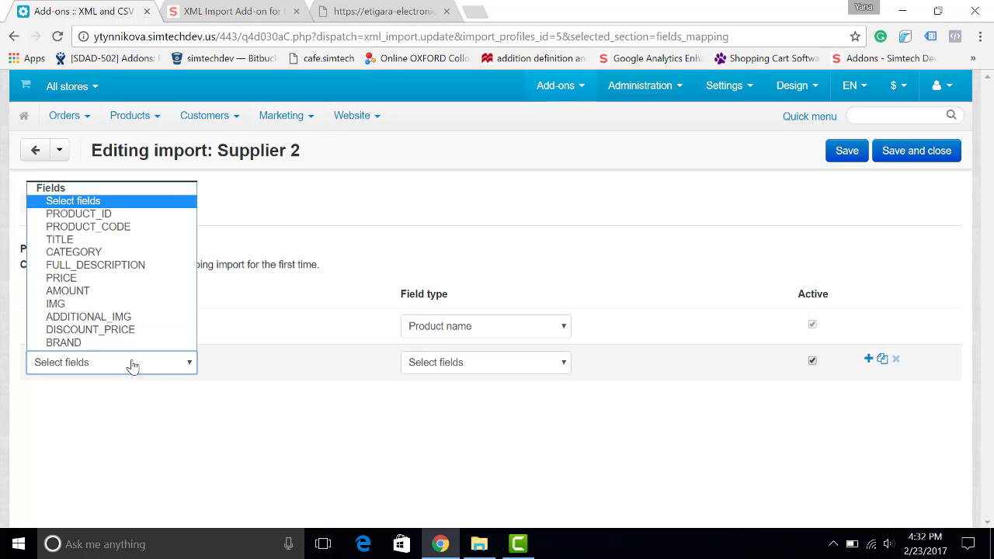
{"action": "left_click", "coordinate": [114, 253]}
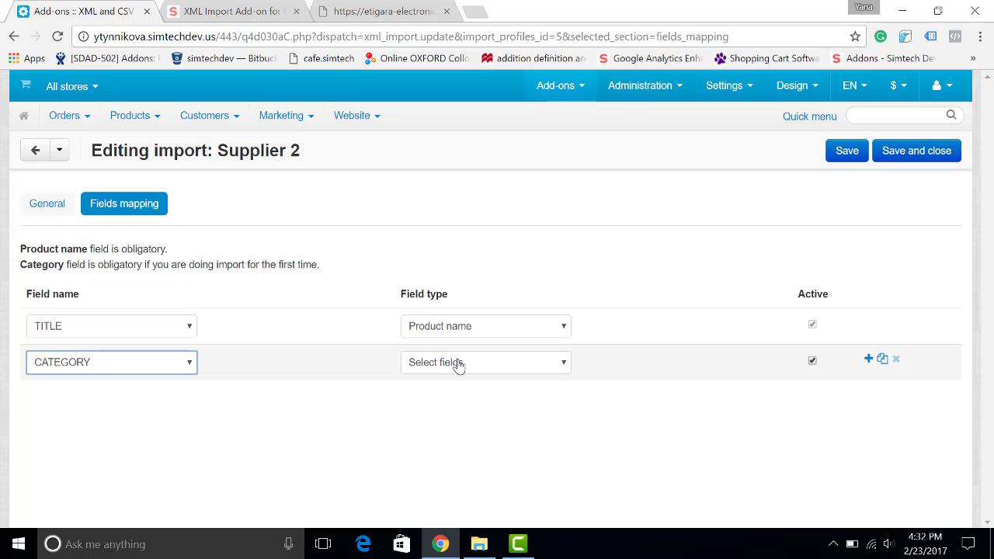
{"action": "left_click", "coordinate": [458, 364]}
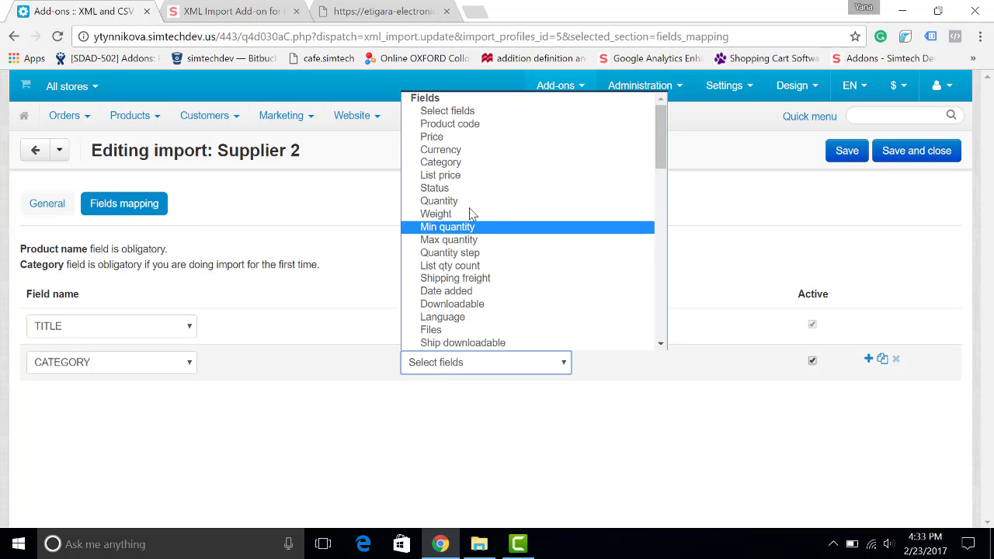
{"action": "left_click", "coordinate": [456, 162]}
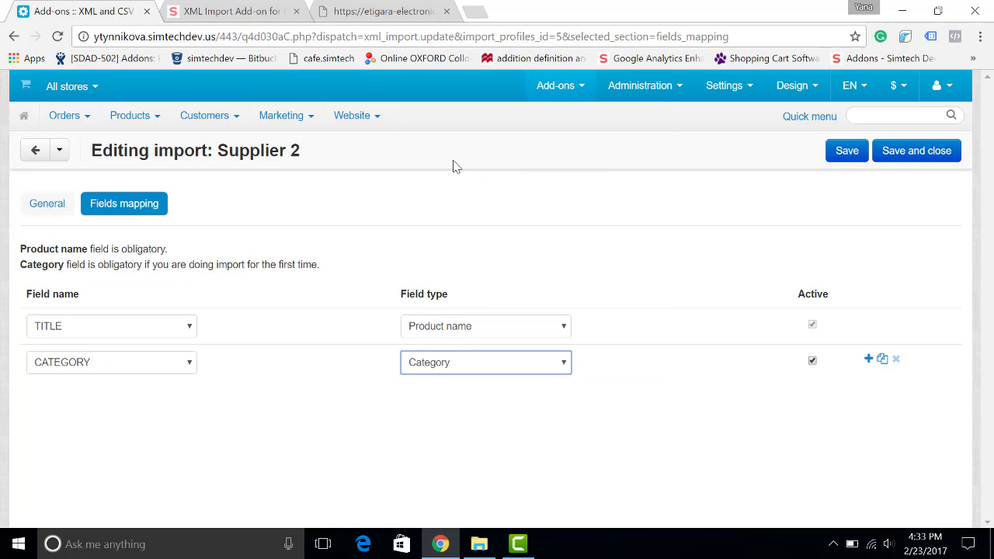
Step: Add a field mapping that links PRODUCT_CODE to Product code
{"action": "left_click", "coordinate": [867, 358]}
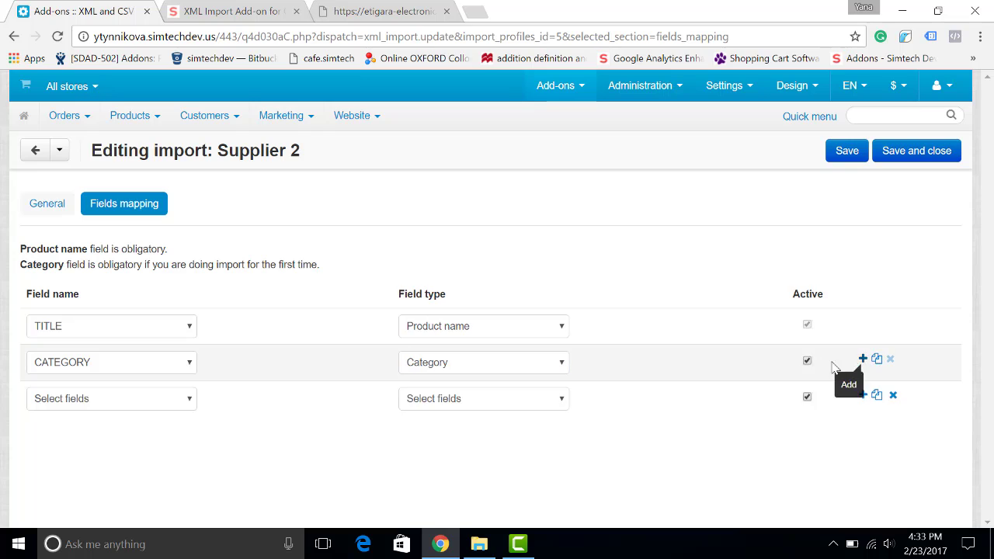
{"action": "left_click", "coordinate": [86, 404]}
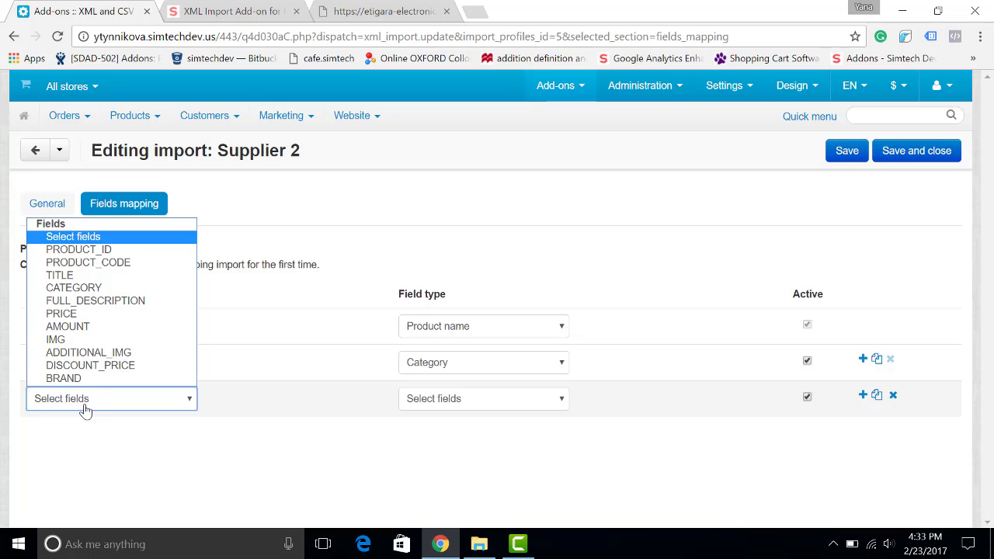
{"action": "left_click", "coordinate": [118, 264]}
{"action": "left_click", "coordinate": [520, 408]}
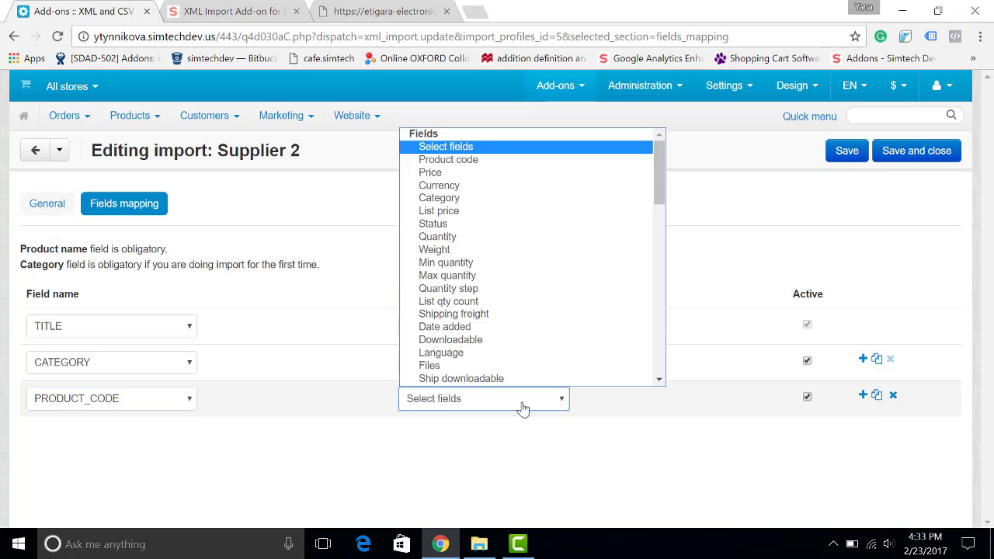
{"action": "left_click", "coordinate": [509, 161]}
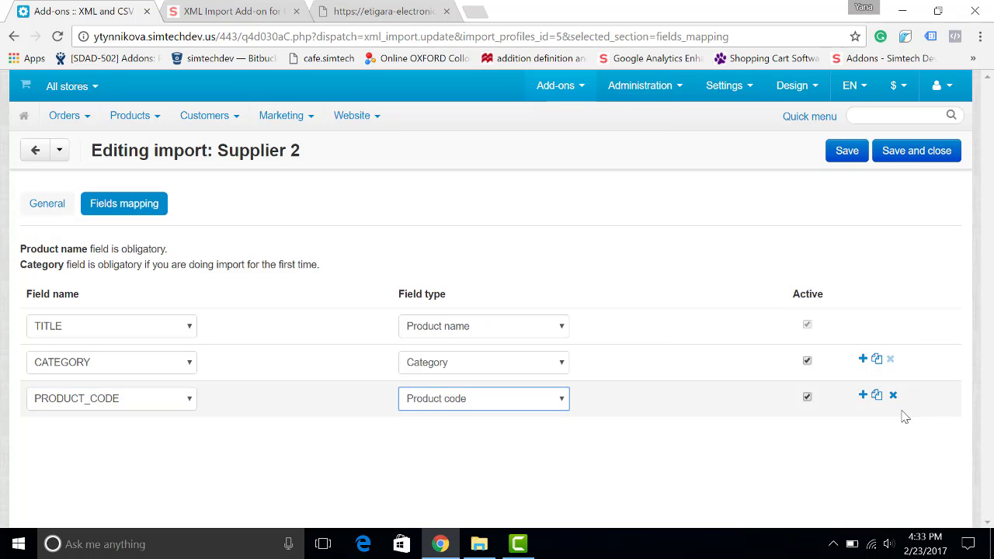
Step: Add a field mapping that links PRICE to Price and save the import profile
{"action": "left_click", "coordinate": [862, 396]}
{"action": "left_click", "coordinate": [111, 437]}
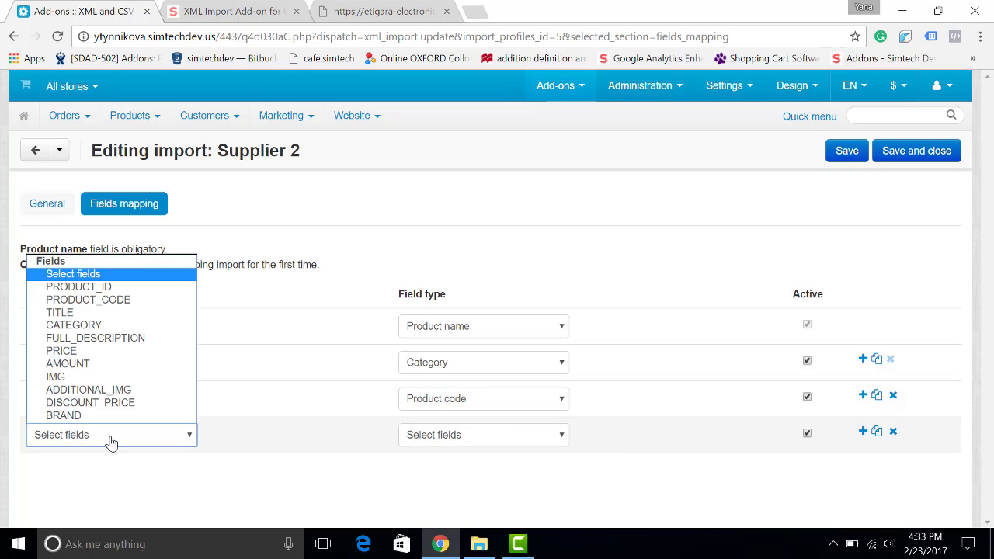
{"action": "left_click", "coordinate": [104, 353]}
{"action": "left_click", "coordinate": [443, 435]}
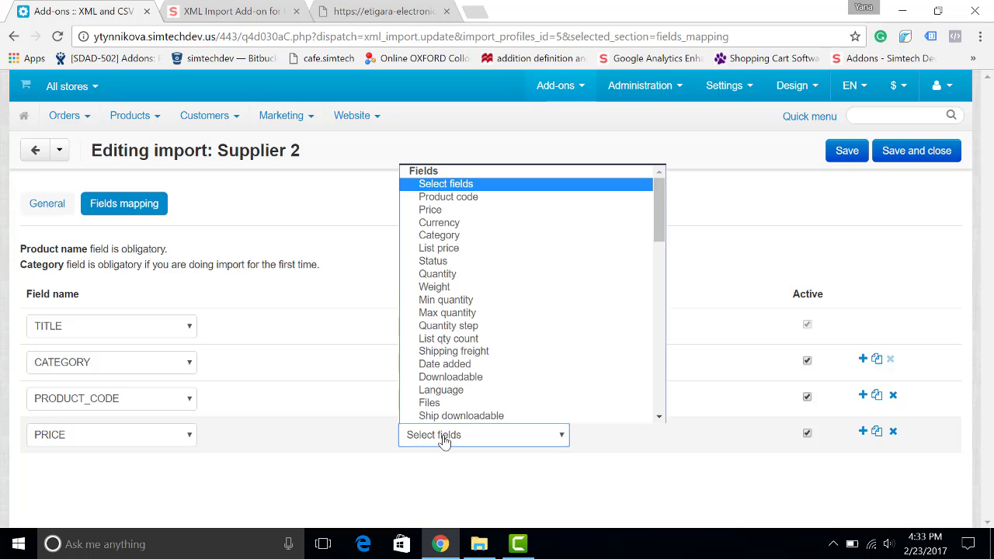
{"action": "left_click", "coordinate": [469, 210]}
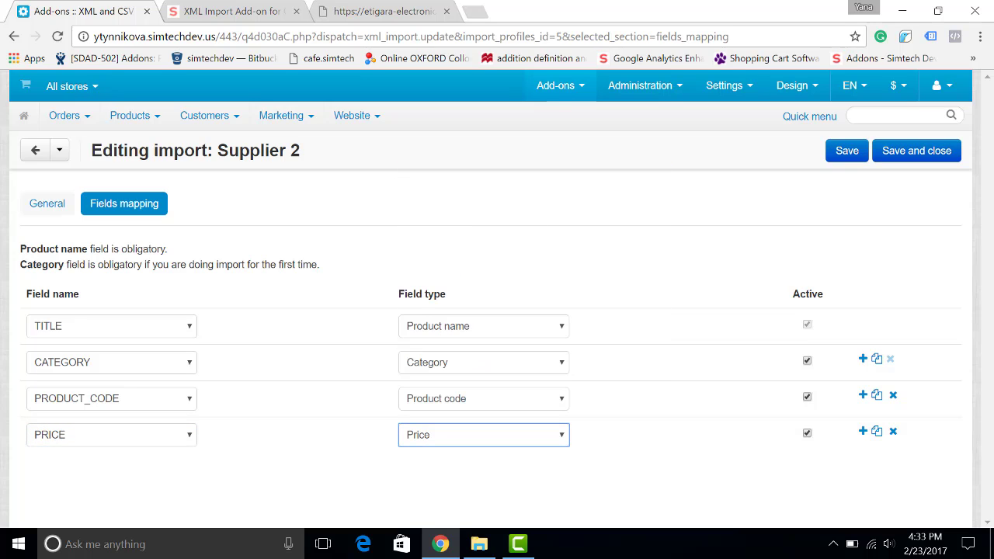
{"action": "left_click", "coordinate": [841, 150]}
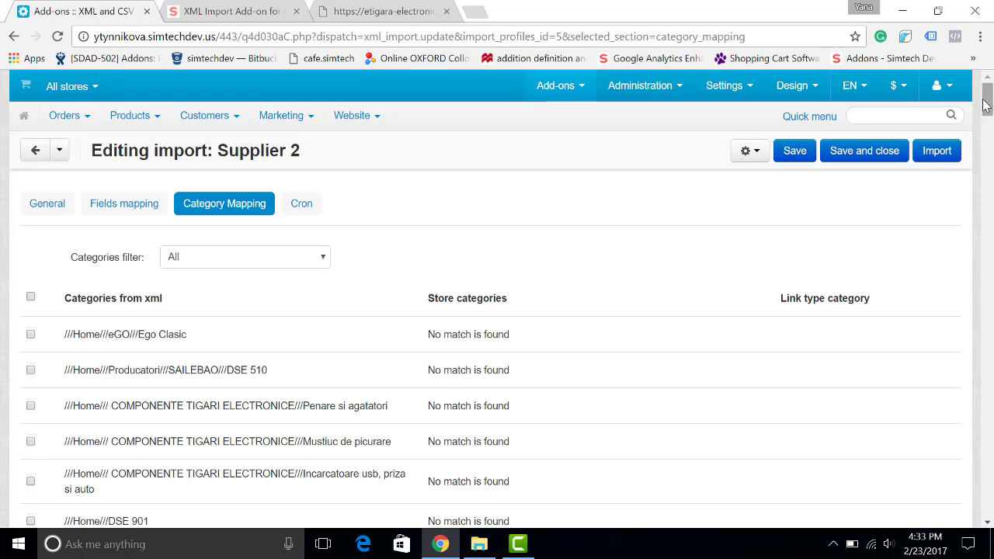
Step: Create a store category for ///Home///eGO///Ego Clasic, located under Nintendo Wii in Video Games
{"action": "scroll", "coordinate": [401, 303], "scroll_direction": "down", "scroll_amount": 4}
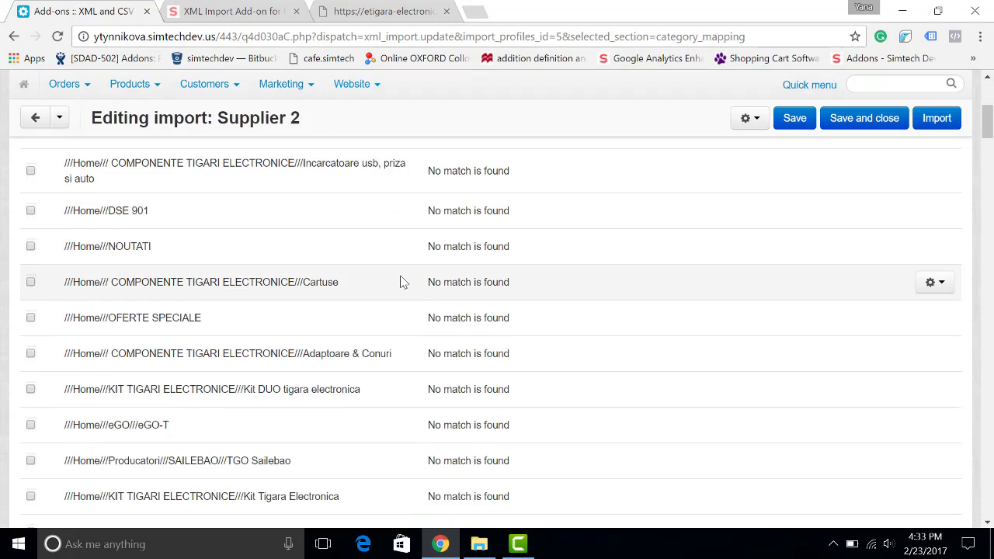
{"action": "scroll", "coordinate": [401, 284], "scroll_direction": "down", "scroll_amount": 5}
{"action": "scroll", "coordinate": [402, 284], "scroll_direction": "down", "scroll_amount": 15}
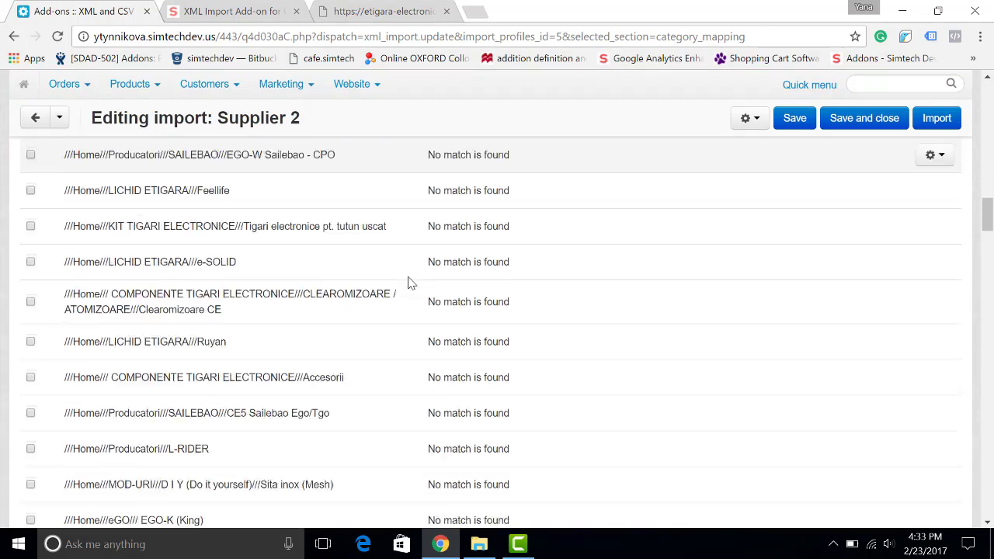
{"action": "scroll", "coordinate": [413, 286], "scroll_direction": "down", "scroll_amount": 15}
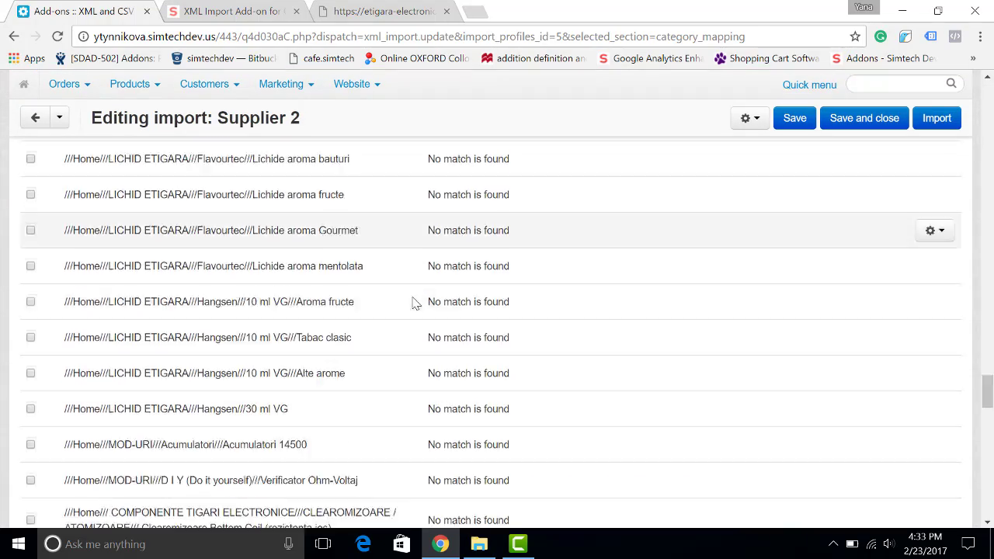
{"action": "scroll", "coordinate": [401, 297], "scroll_direction": "down", "scroll_amount": 8}
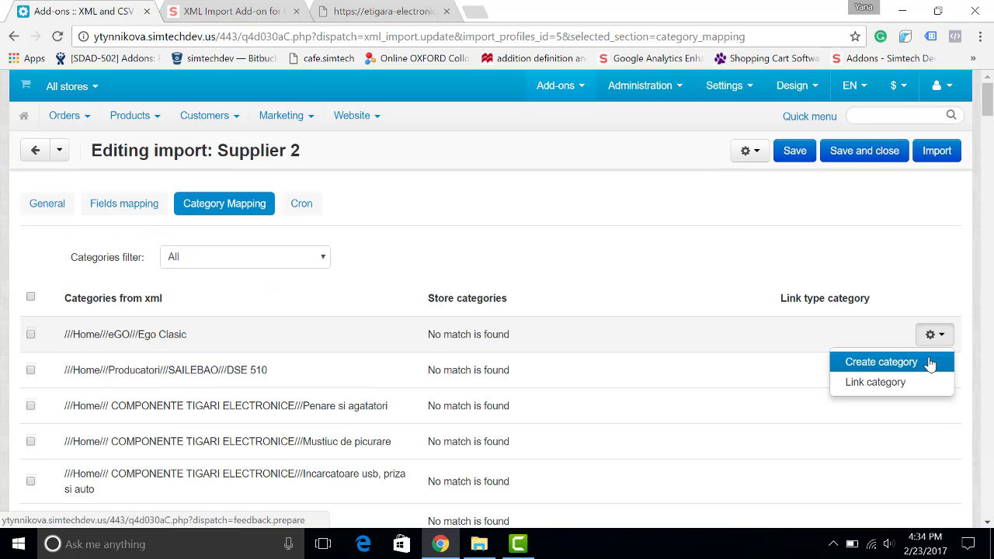
{"action": "left_click", "coordinate": [930, 363]}
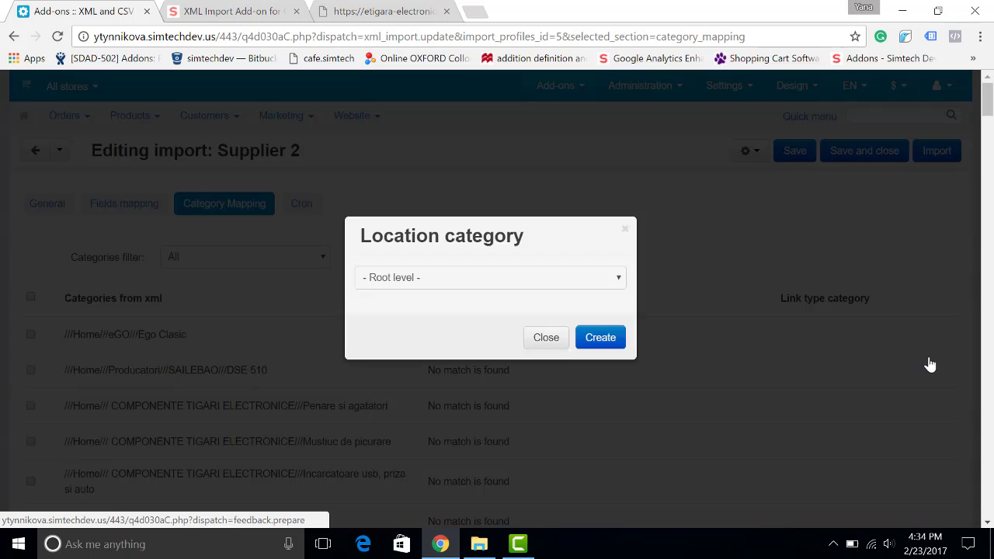
{"action": "left_click", "coordinate": [512, 278]}
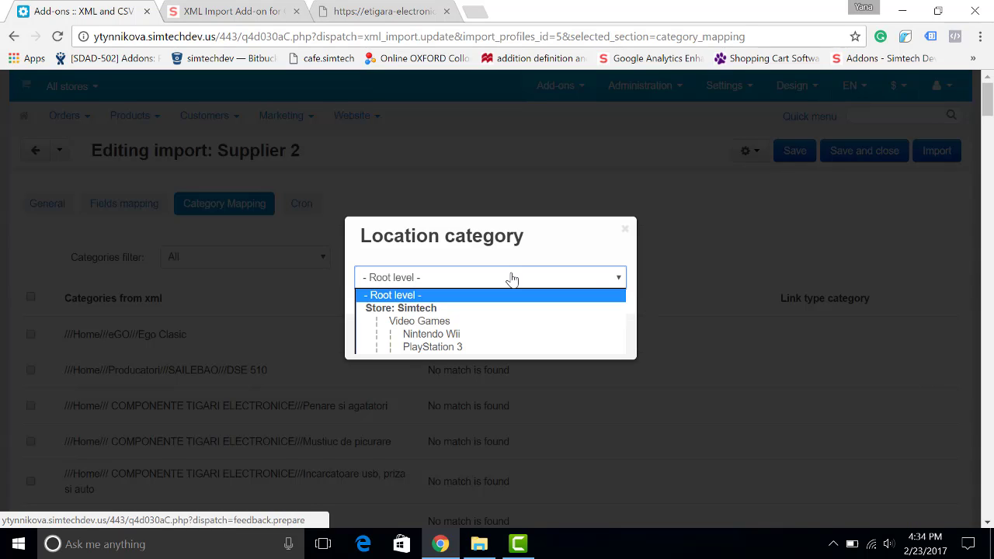
{"action": "left_click", "coordinate": [456, 335]}
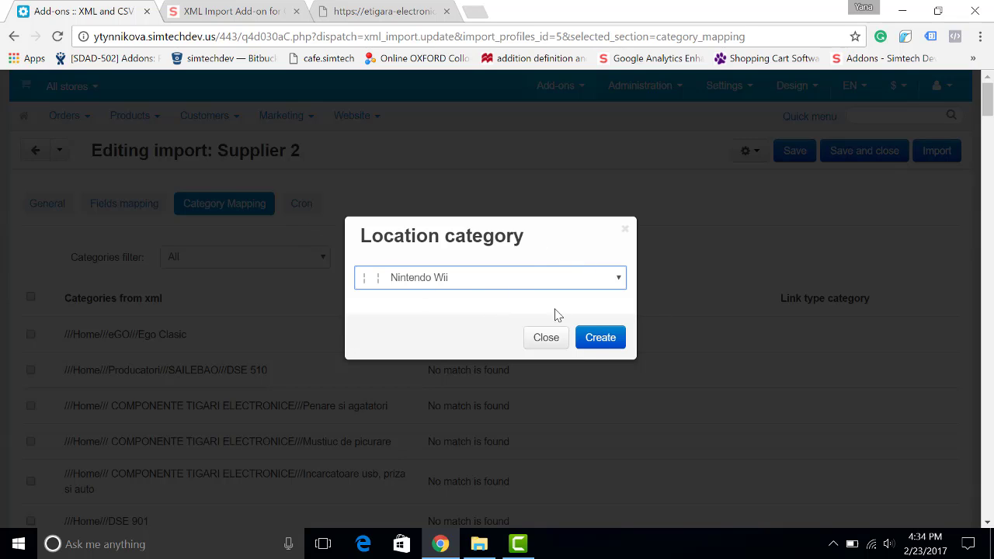
{"action": "left_click", "coordinate": [601, 340]}
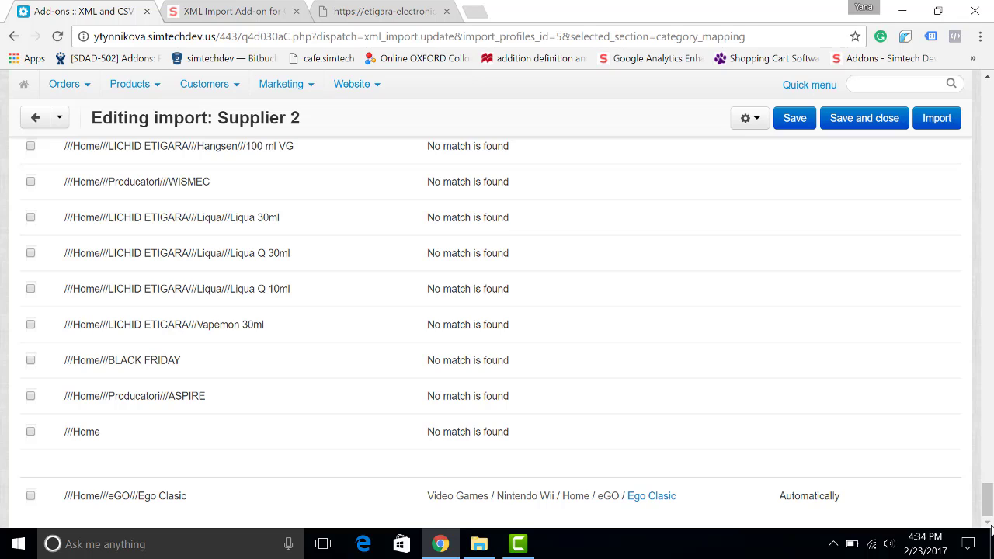
Step: Try to link the ///Home XML category to the existing Ego Clasic store category
{"action": "left_click", "coordinate": [936, 432]}
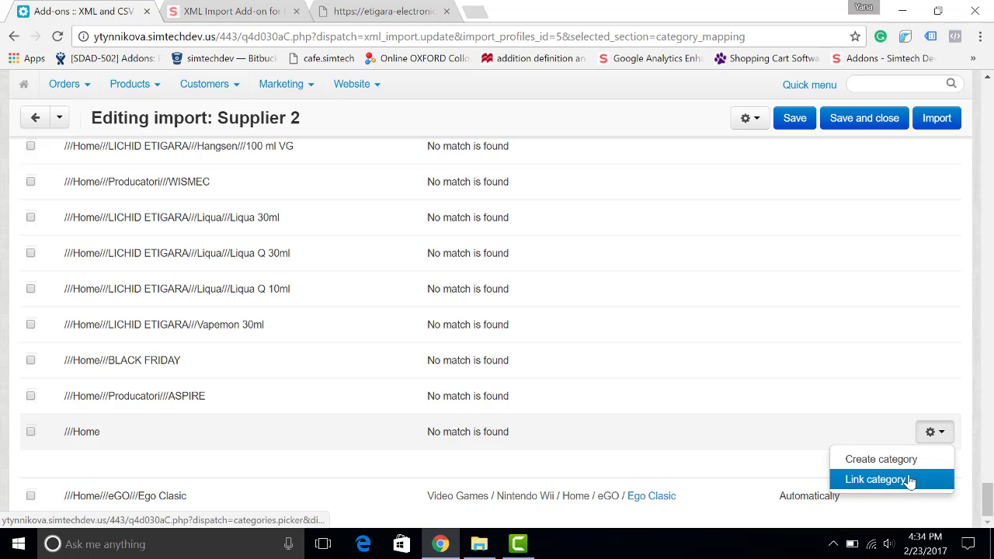
{"action": "left_click", "coordinate": [876, 480]}
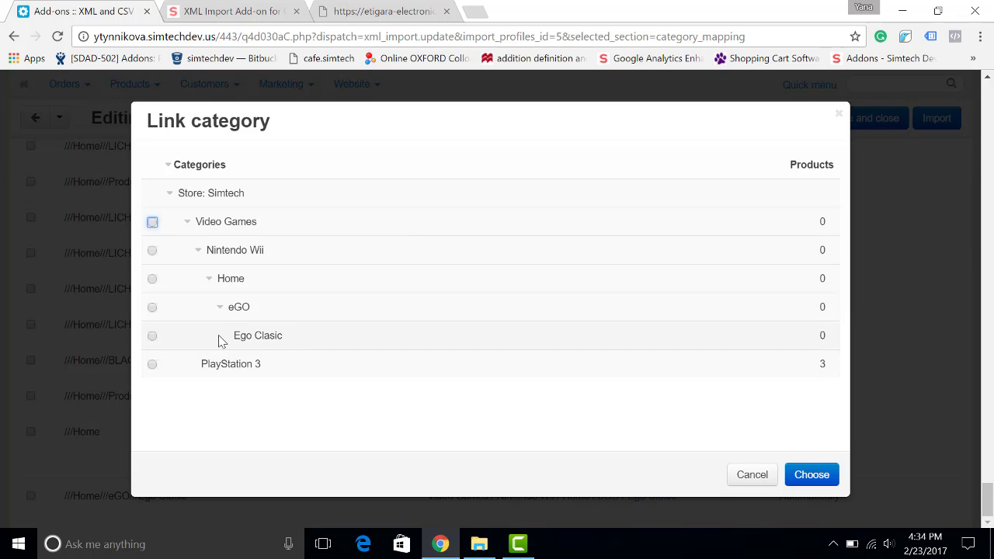
{"action": "left_click", "coordinate": [254, 340]}
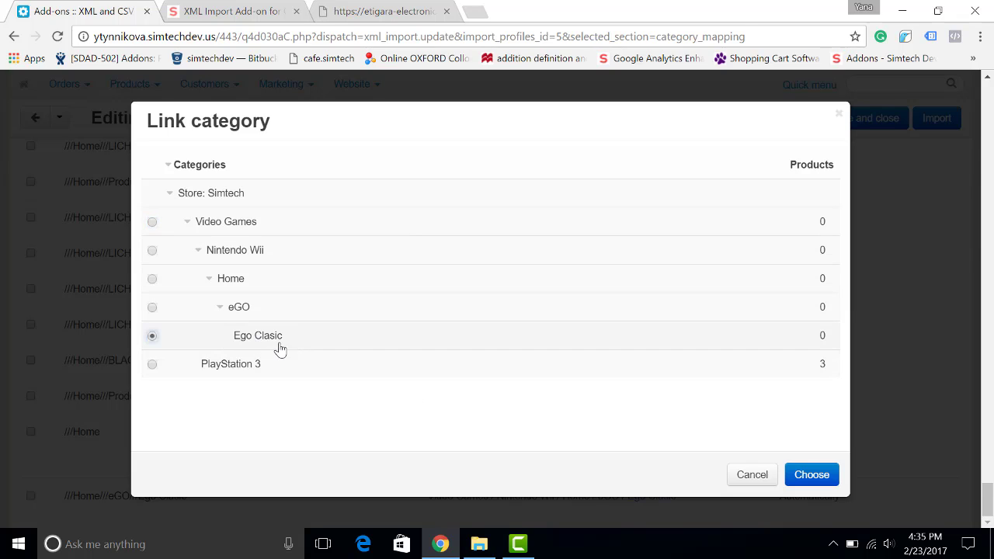
{"action": "left_click", "coordinate": [818, 476]}
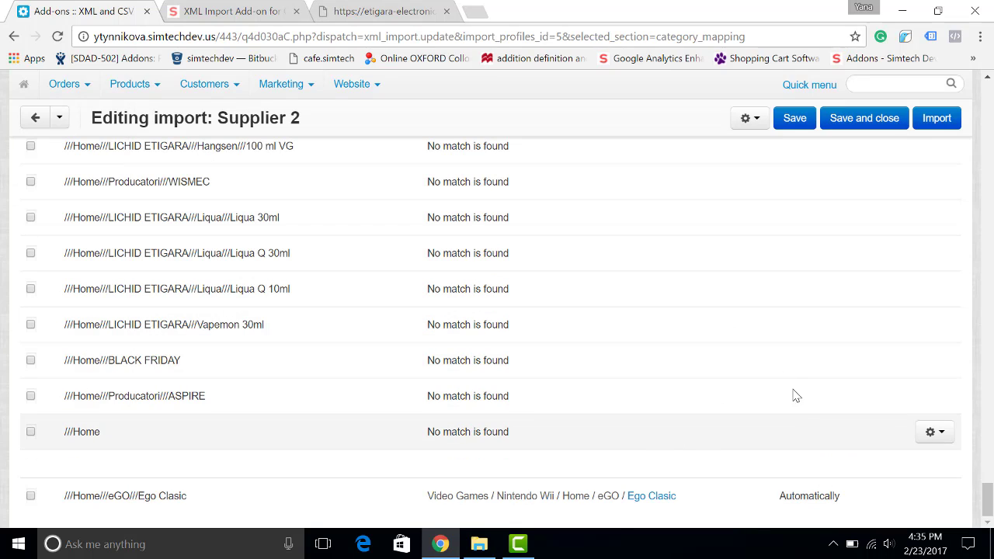
Step: Select all XML categories except ///Home///eGO///Ego Clasic and create store categories for them at the root level
{"action": "scroll", "coordinate": [370, 330], "scroll_direction": "up", "scroll_amount": 4}
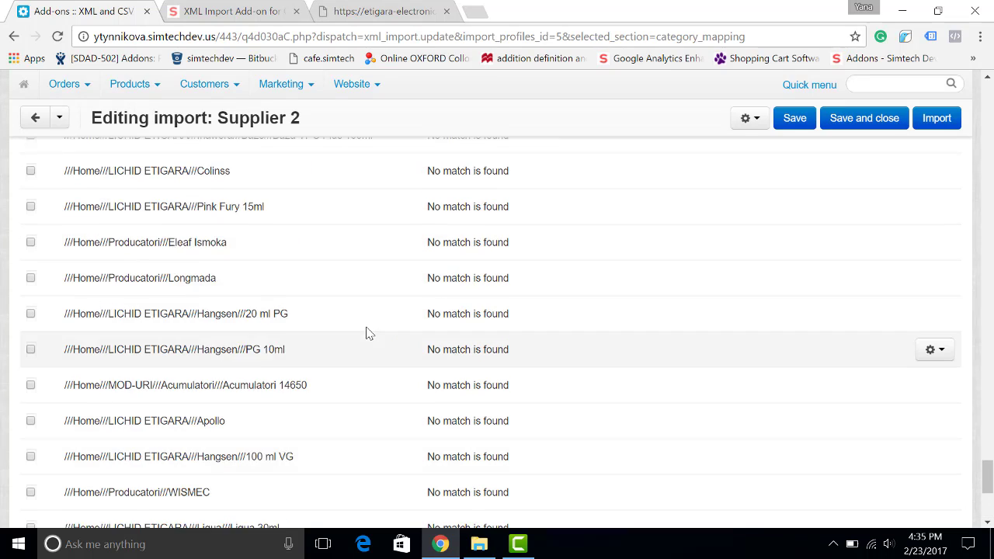
{"action": "scroll", "coordinate": [370, 330], "scroll_direction": "up", "scroll_amount": 15}
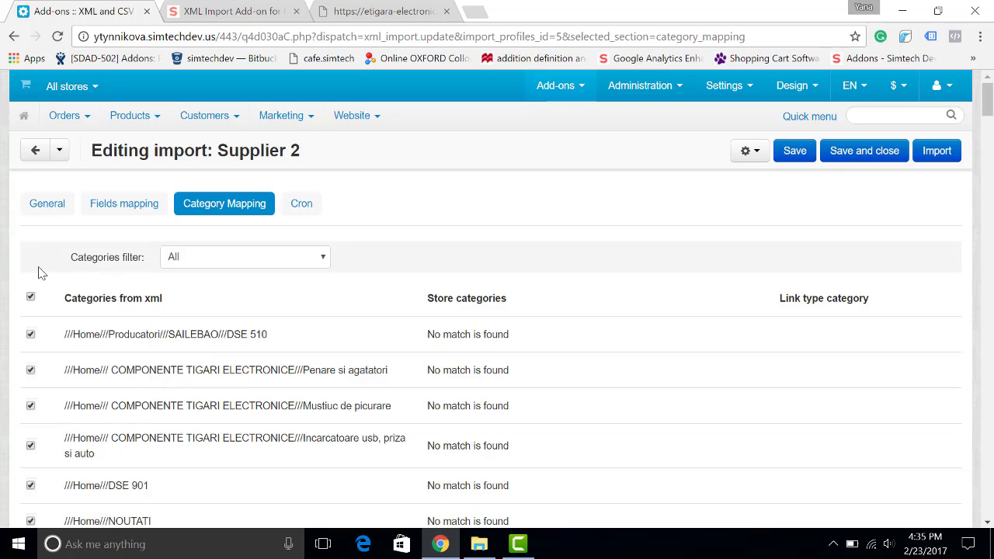
{"action": "mouse_move", "coordinate": [721, 86]}
{"action": "left_click", "coordinate": [747, 153]}
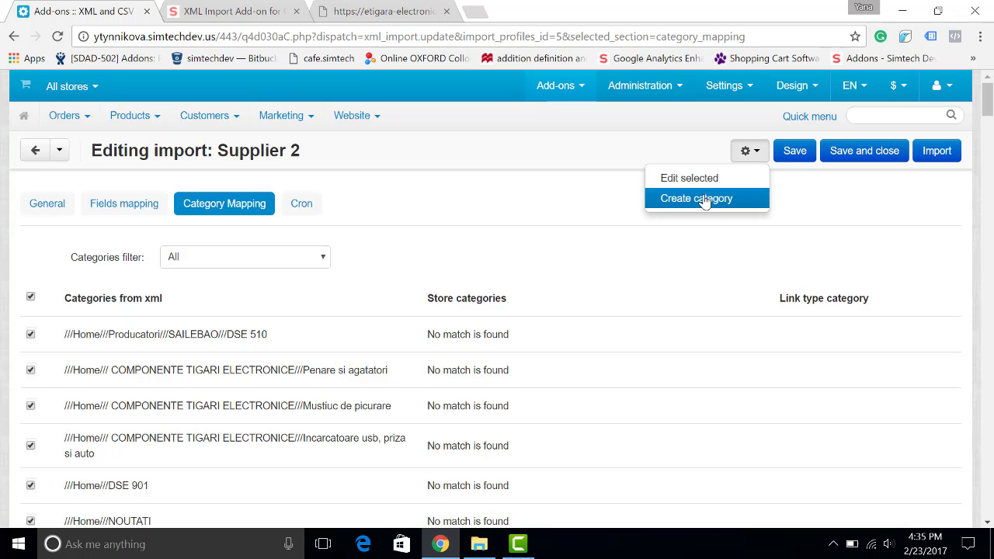
{"action": "left_click_drag", "start_coordinate": [987, 99], "coordinate": [987, 500]}
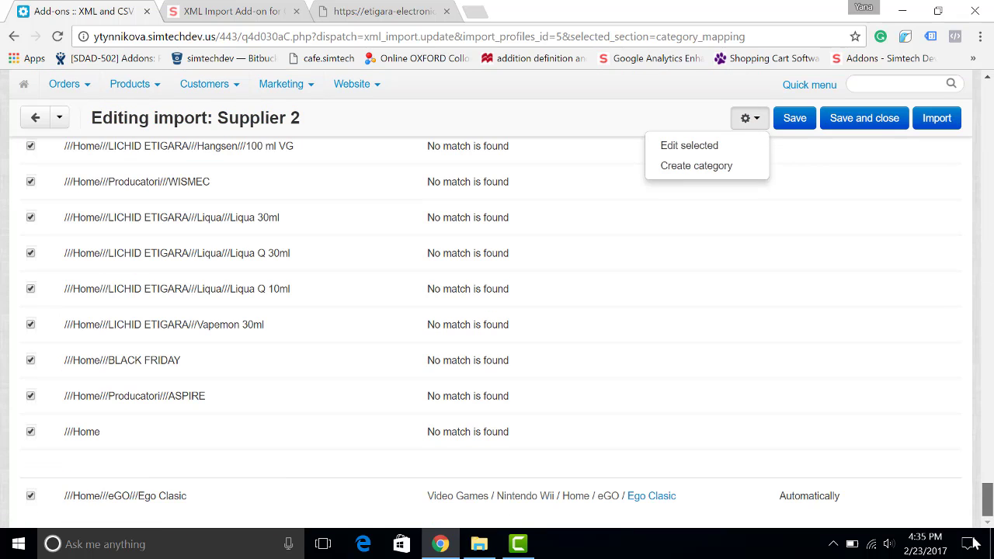
{"action": "left_click", "coordinate": [31, 497]}
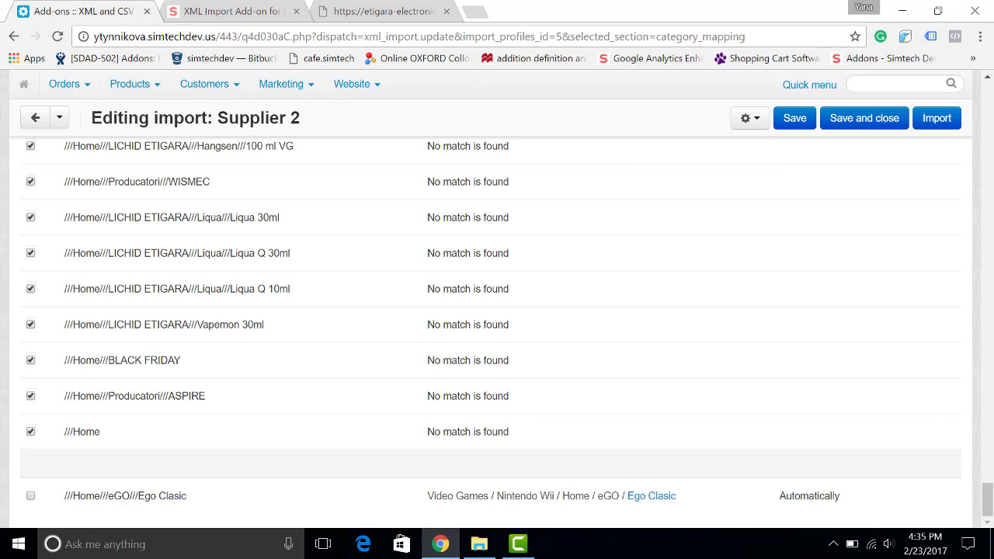
{"action": "left_click", "coordinate": [755, 120]}
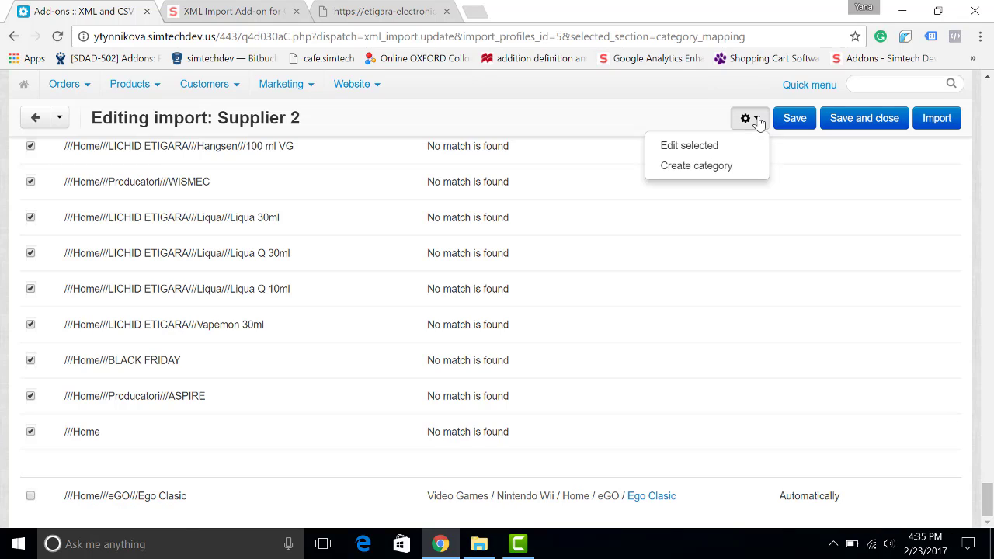
{"action": "left_click", "coordinate": [710, 173]}
{"action": "left_click", "coordinate": [392, 284]}
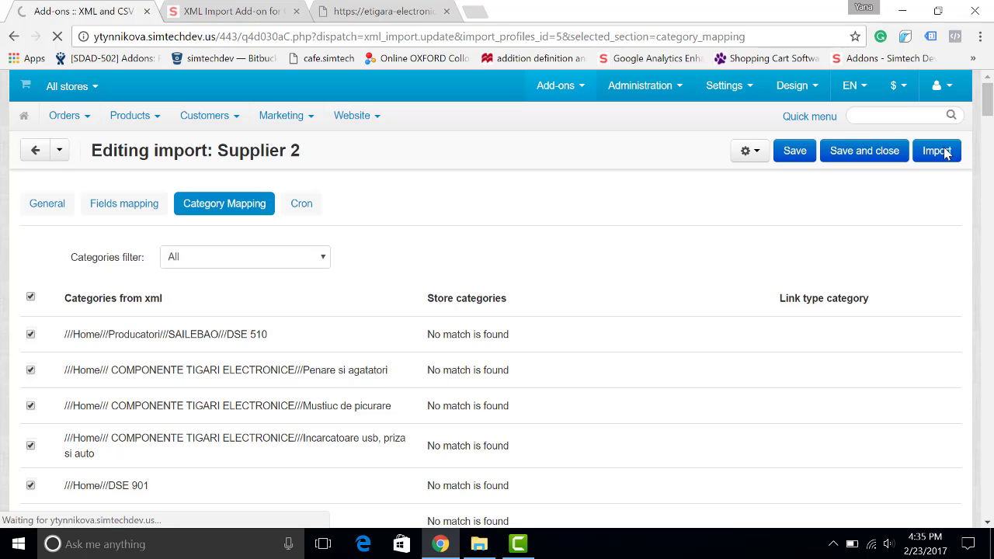
Step: Run the product import for Supplier 2 and save the import profile
{"action": "left_click", "coordinate": [938, 150]}
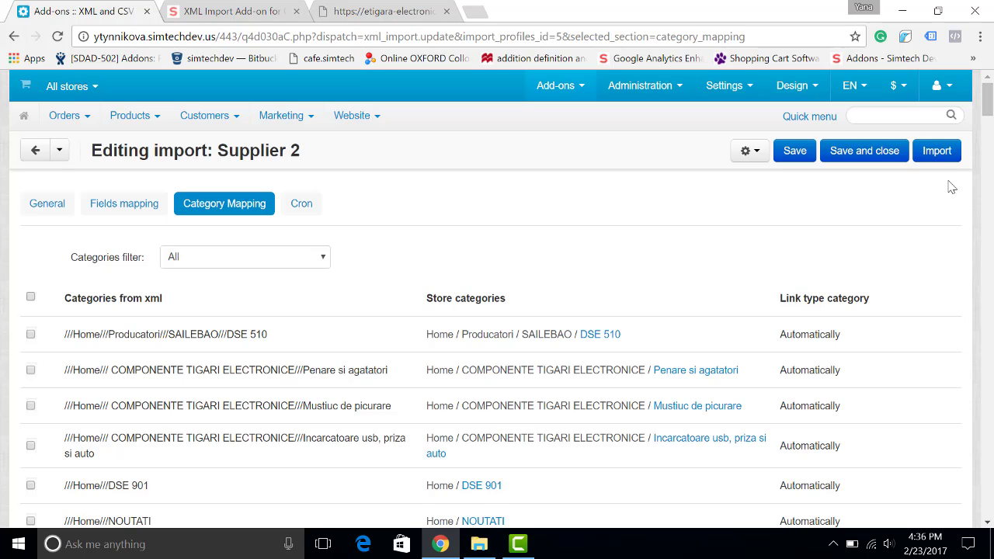
{"action": "scroll", "coordinate": [951, 187], "scroll_direction": "down", "scroll_amount": 3}
{"action": "scroll", "coordinate": [951, 189], "scroll_direction": "up", "scroll_amount": 2}
{"action": "scroll", "coordinate": [951, 190], "scroll_direction": "up", "scroll_amount": 1}
{"action": "scroll", "coordinate": [950, 186], "scroll_direction": "down", "scroll_amount": 2}
{"action": "scroll", "coordinate": [949, 193], "scroll_direction": "up", "scroll_amount": 2}
{"action": "left_click", "coordinate": [937, 152]}
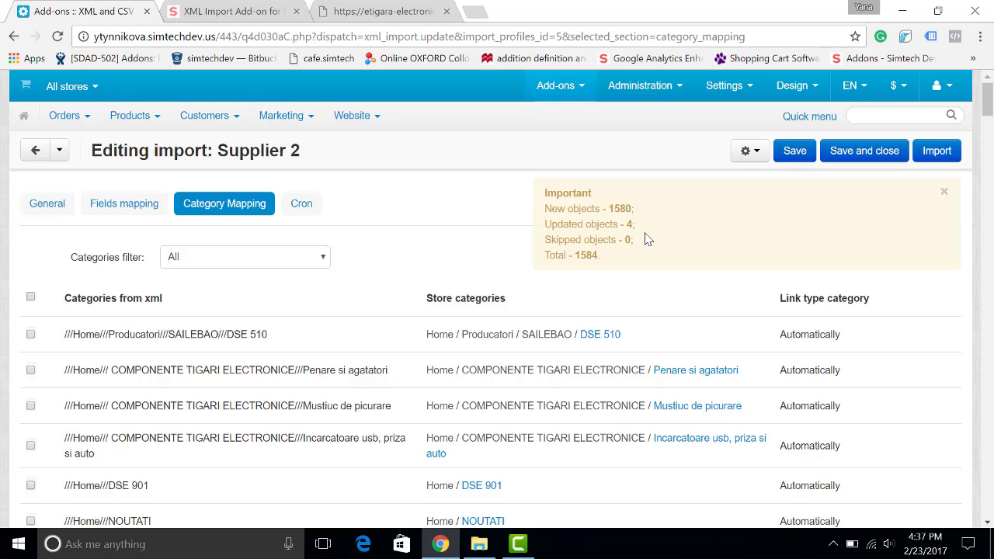
{"action": "left_click", "coordinate": [795, 159]}
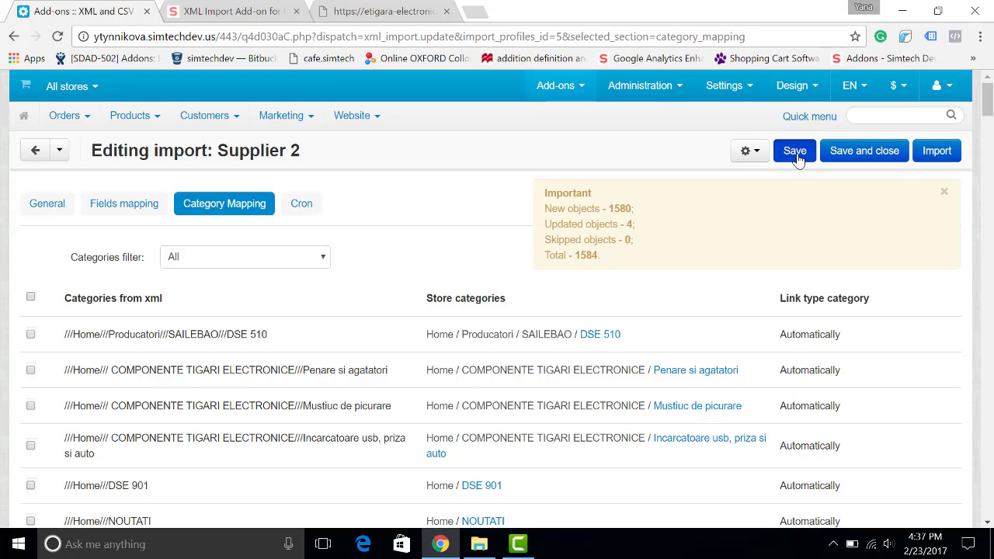
Step: Revisit the XML & CSV Import add-on page and the supplier's XML feed in the other browser tabs
{"action": "left_click", "coordinate": [308, 207]}
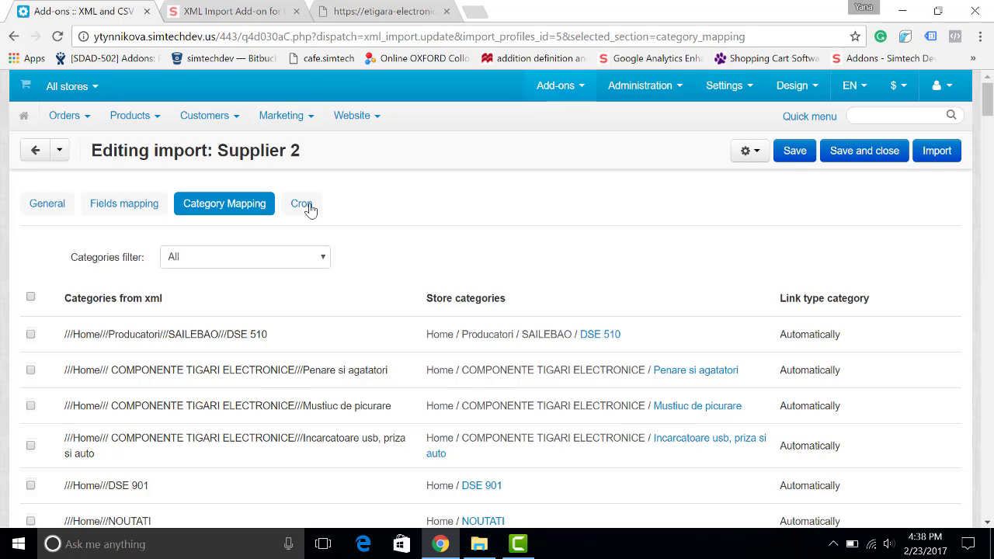
{"action": "left_click", "coordinate": [242, 12]}
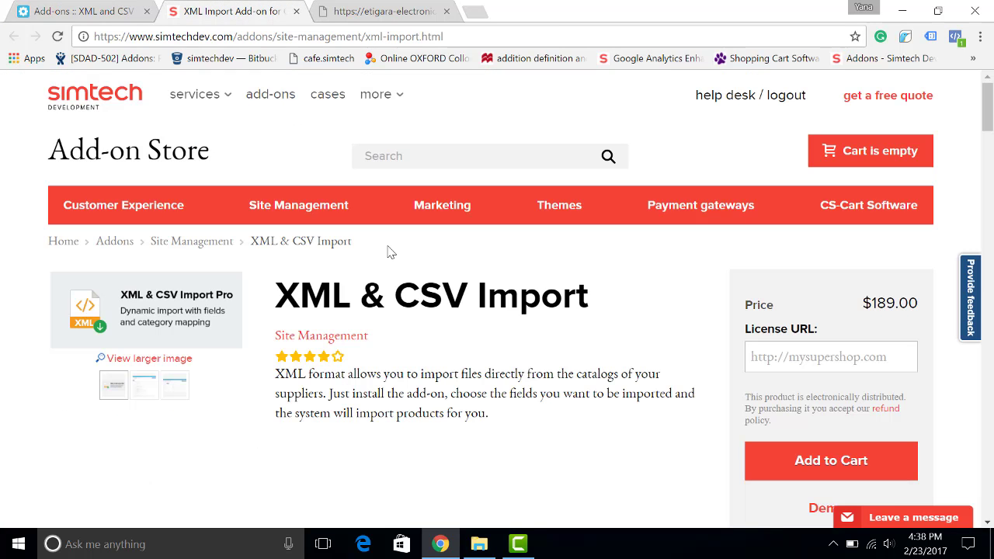
{"action": "left_click", "coordinate": [392, 11]}
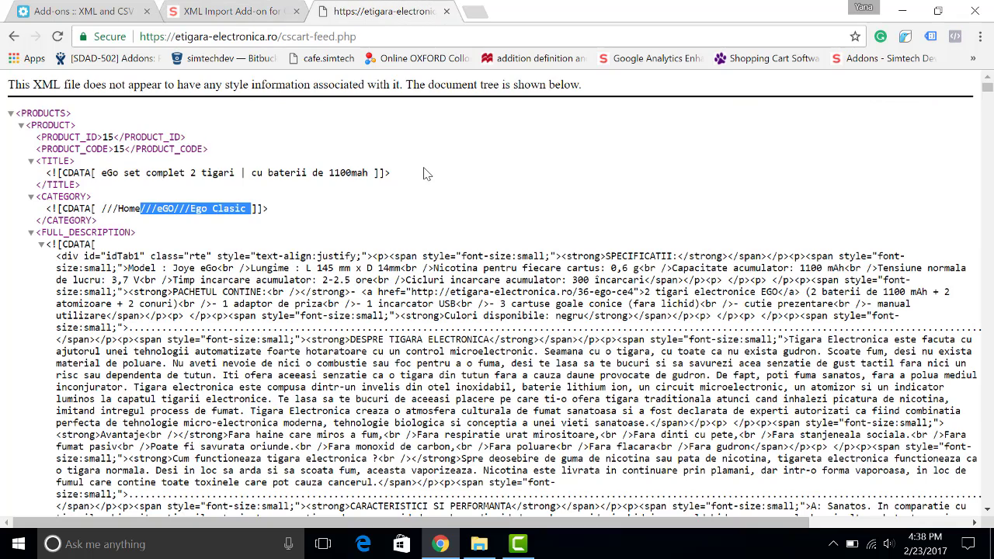
{"action": "left_click", "coordinate": [342, 160]}
{"action": "left_click", "coordinate": [250, 15]}
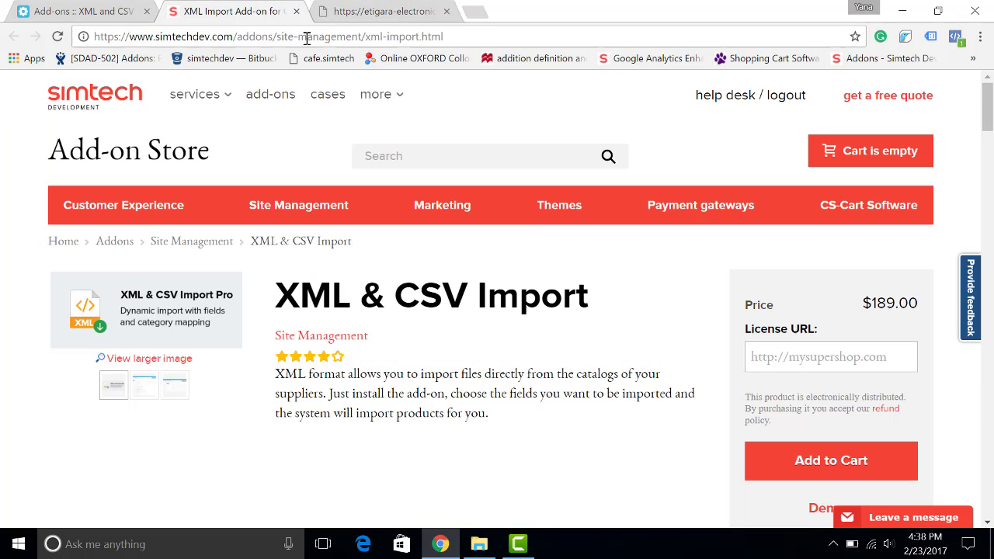